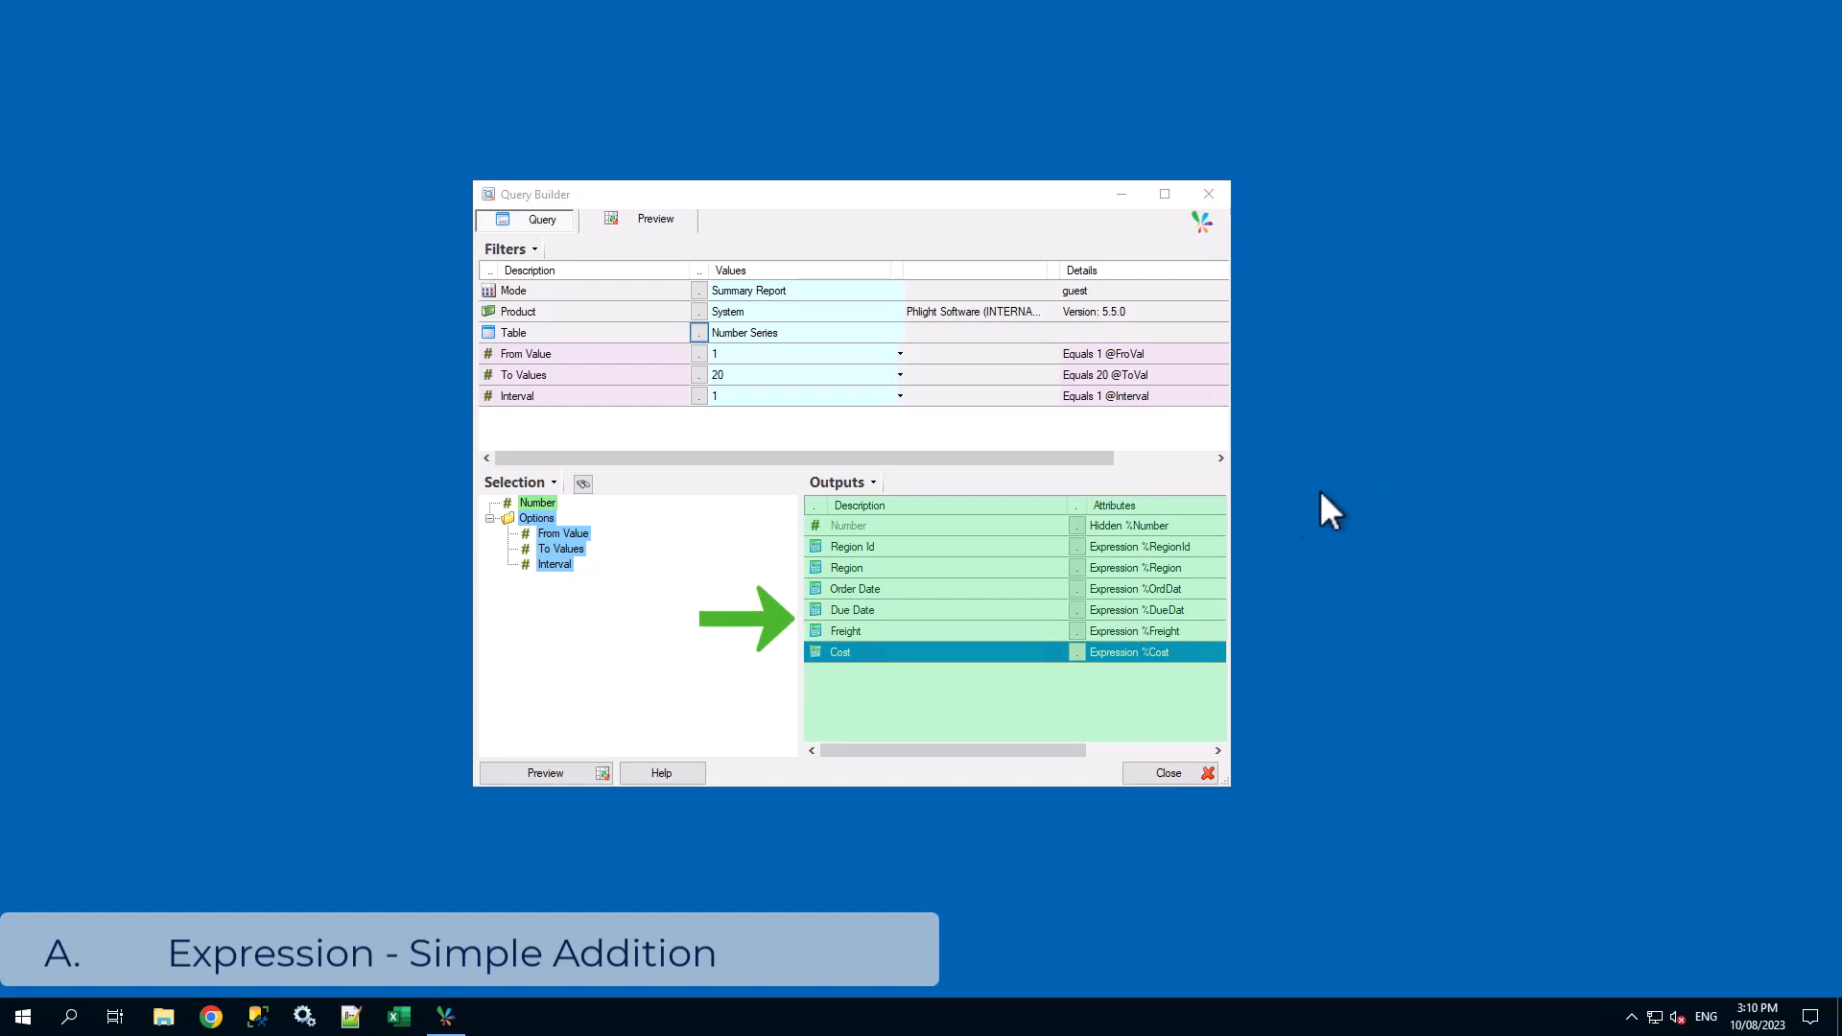
Add an expression to the query outputs with the formula {%Freight} + {%Cost}, taking both fields from the current row
{"action": "right_click", "coordinate": [897, 651]}
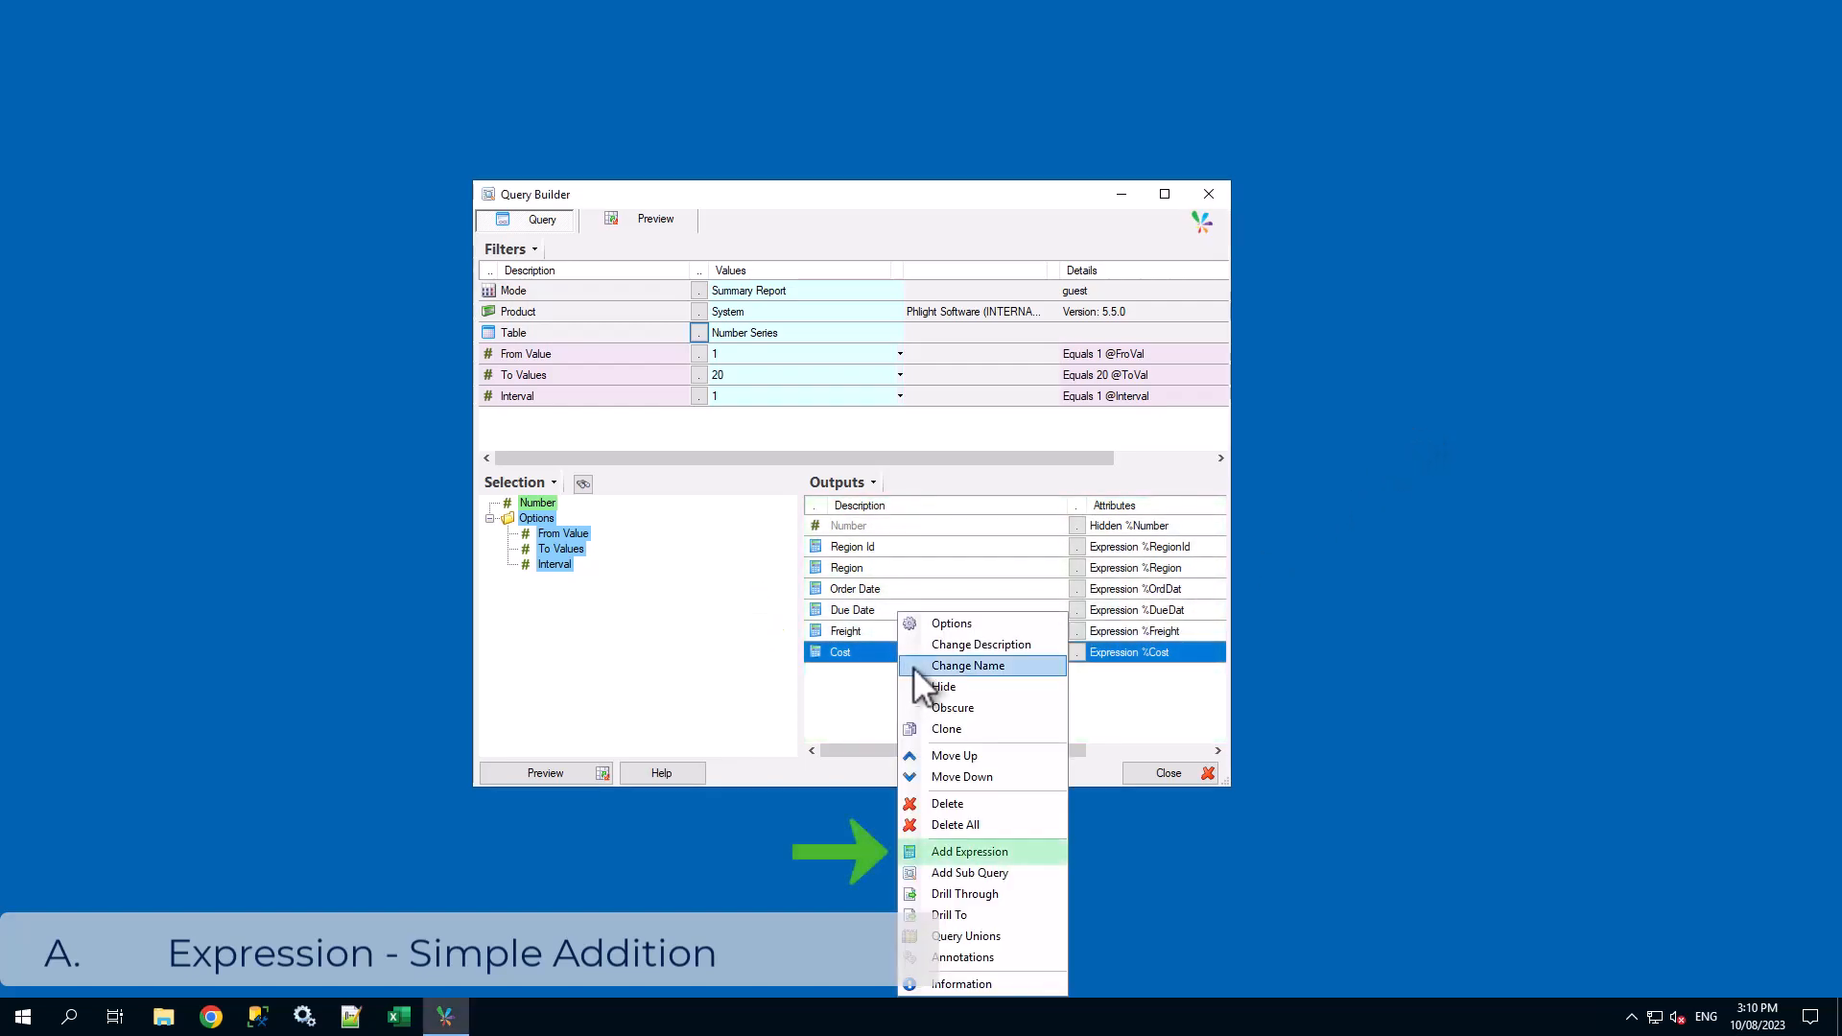
{"action": "left_click", "coordinate": [1008, 844]}
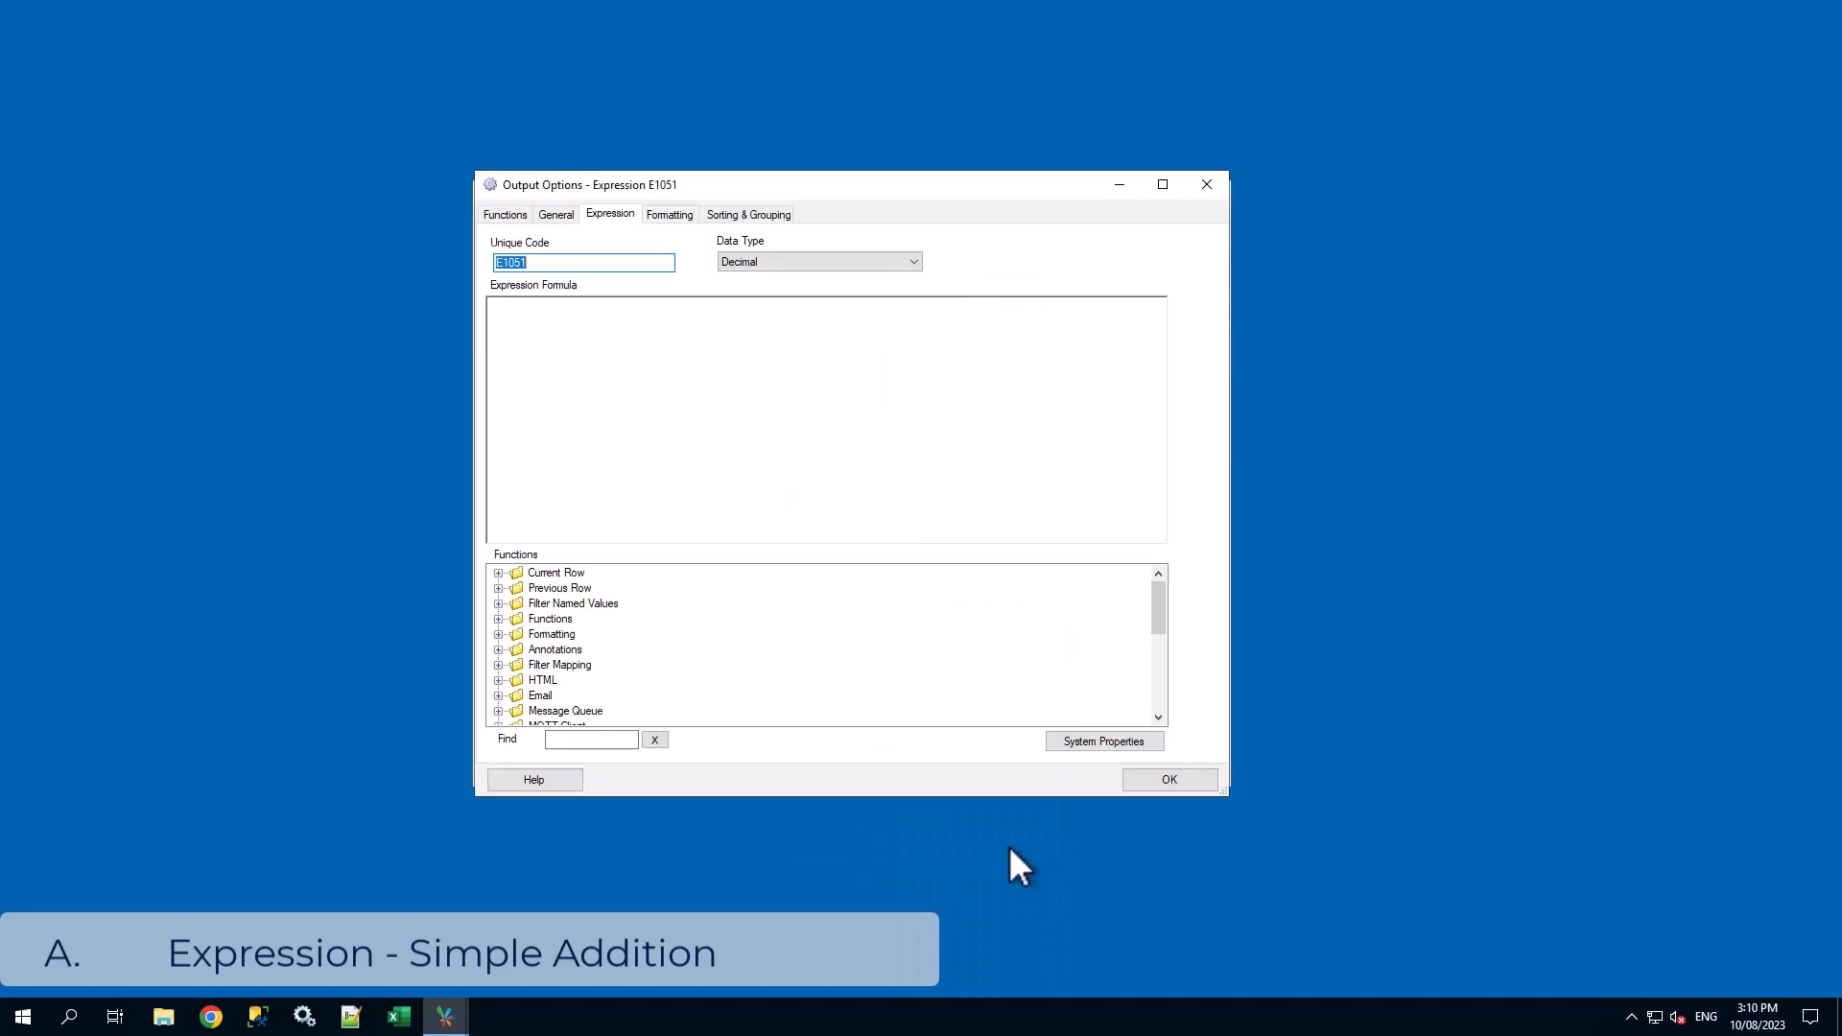
{"action": "left_click", "coordinate": [766, 346]}
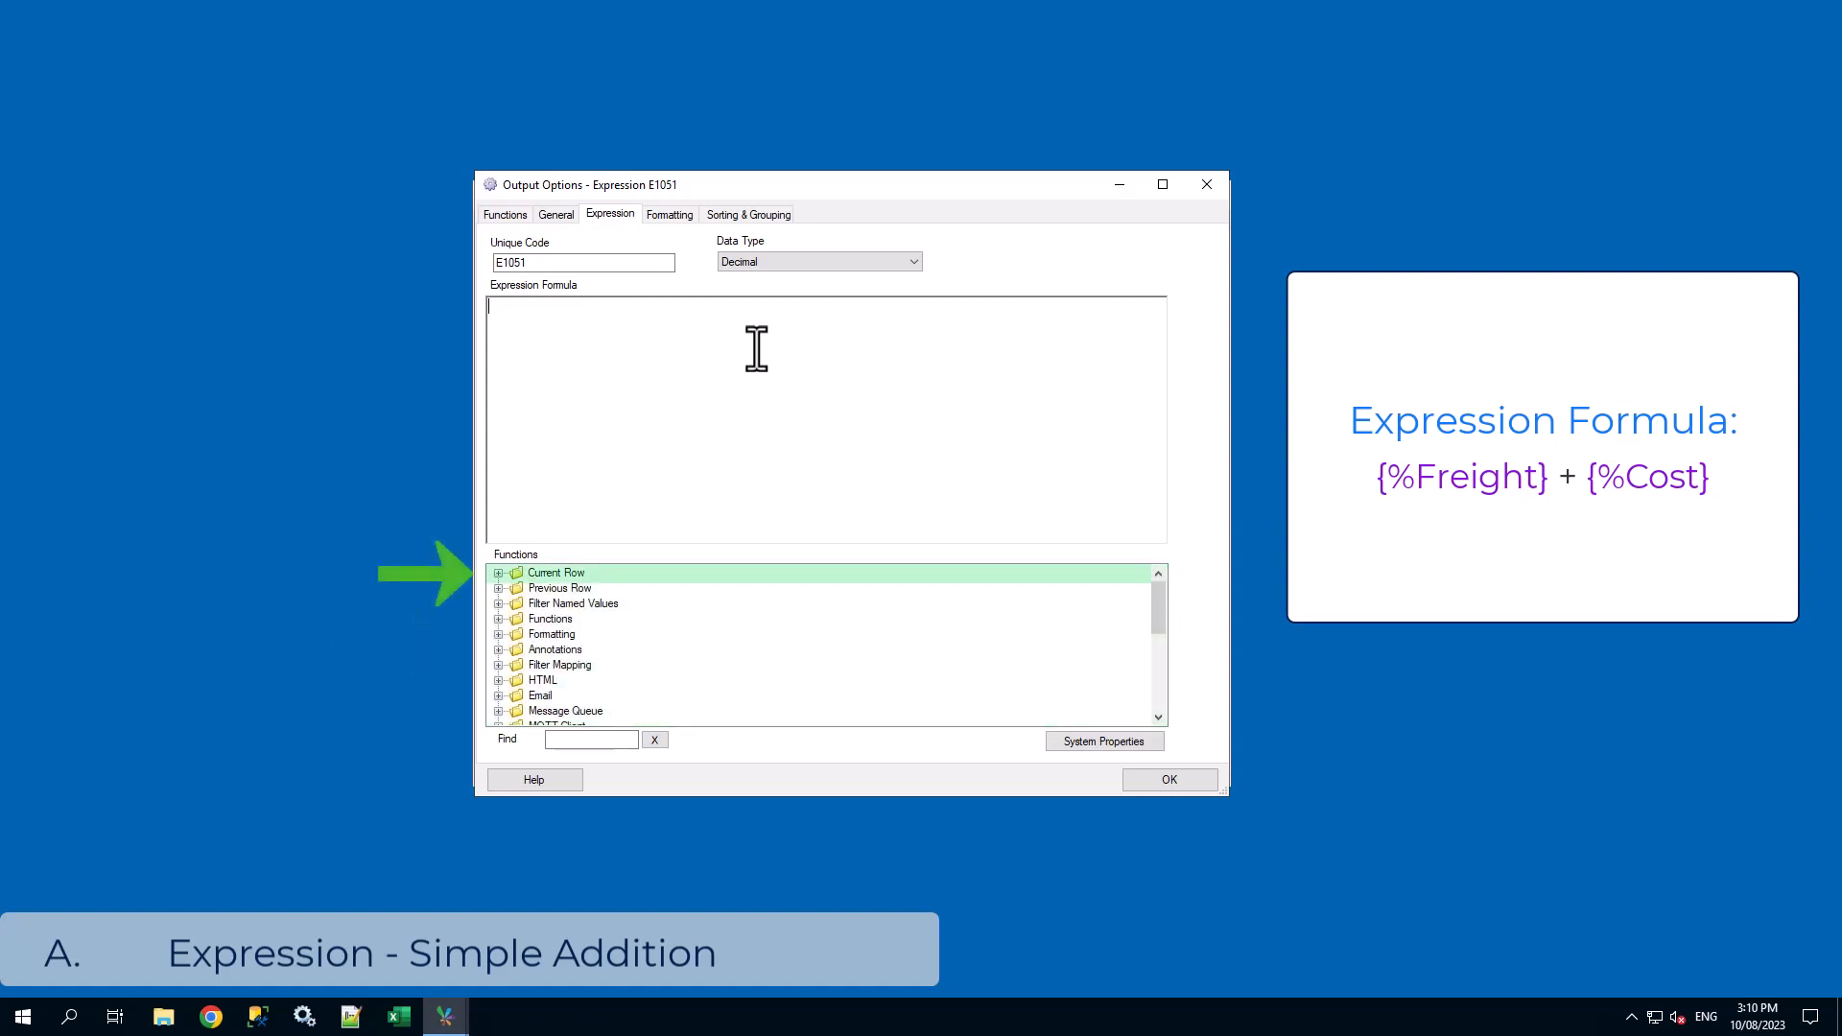
{"action": "left_click", "coordinate": [498, 573]}
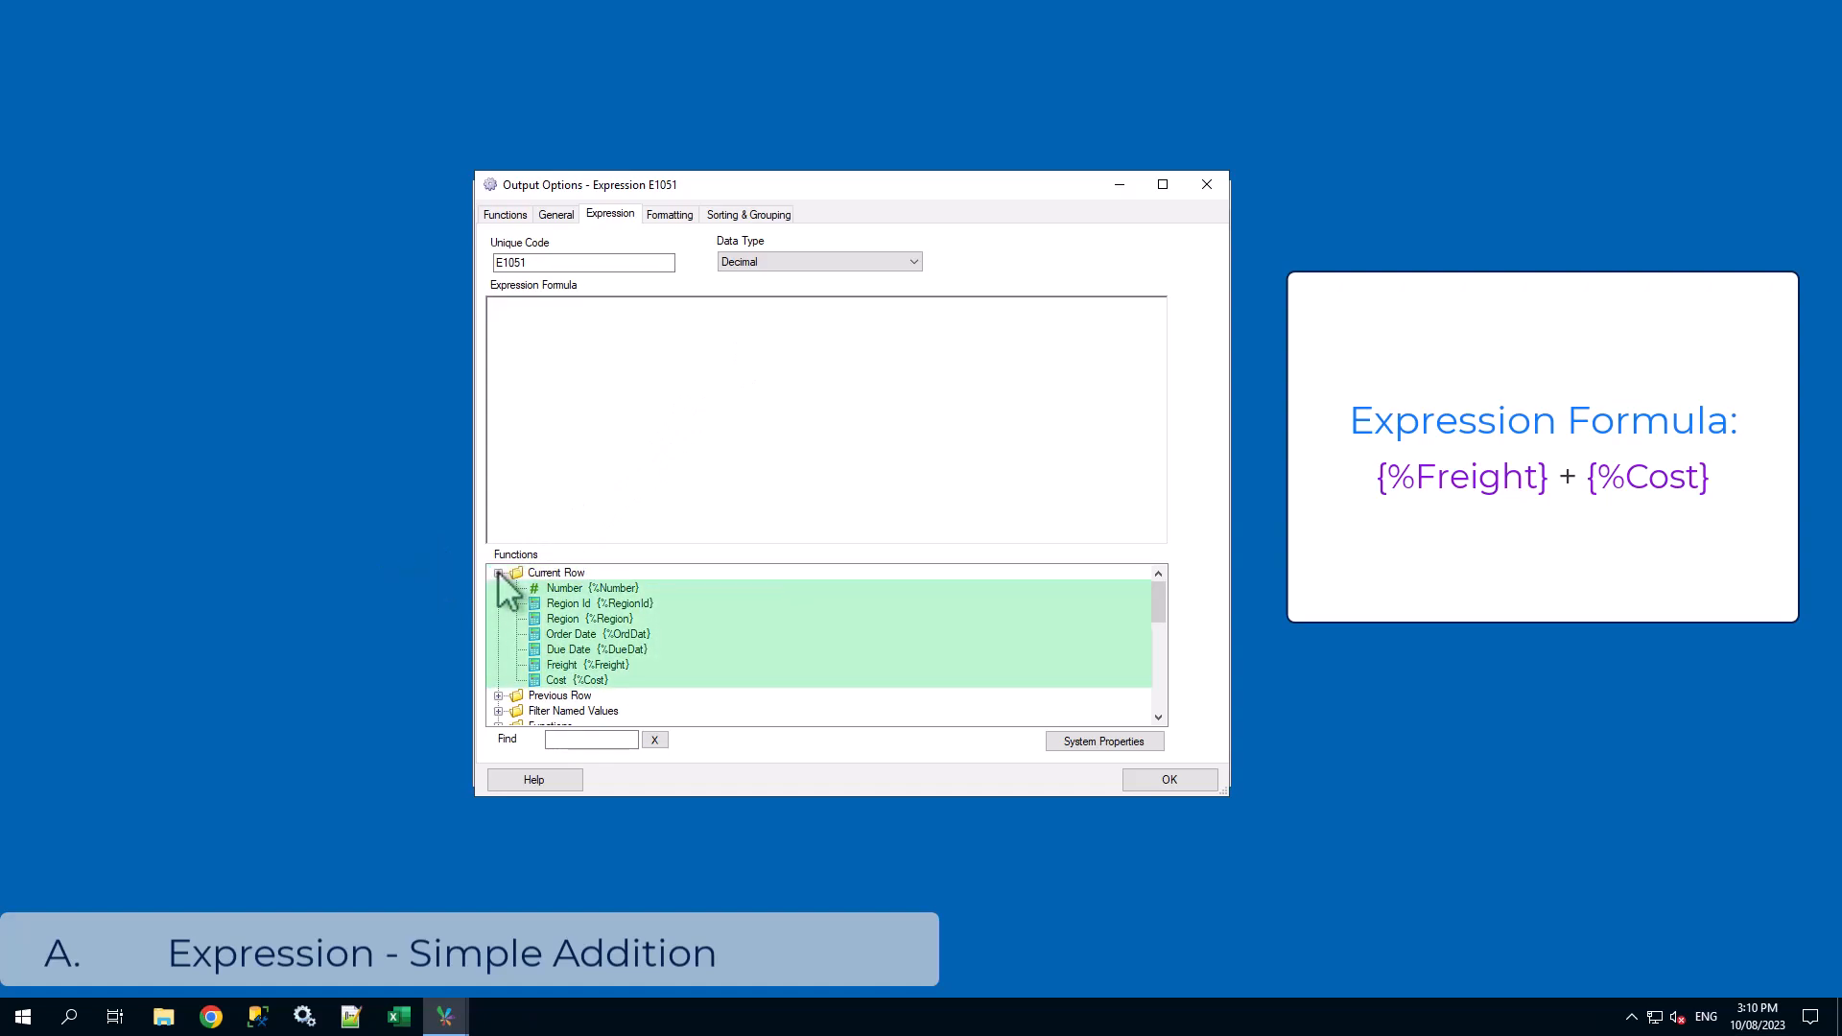
{"action": "double_click", "coordinate": [618, 666]}
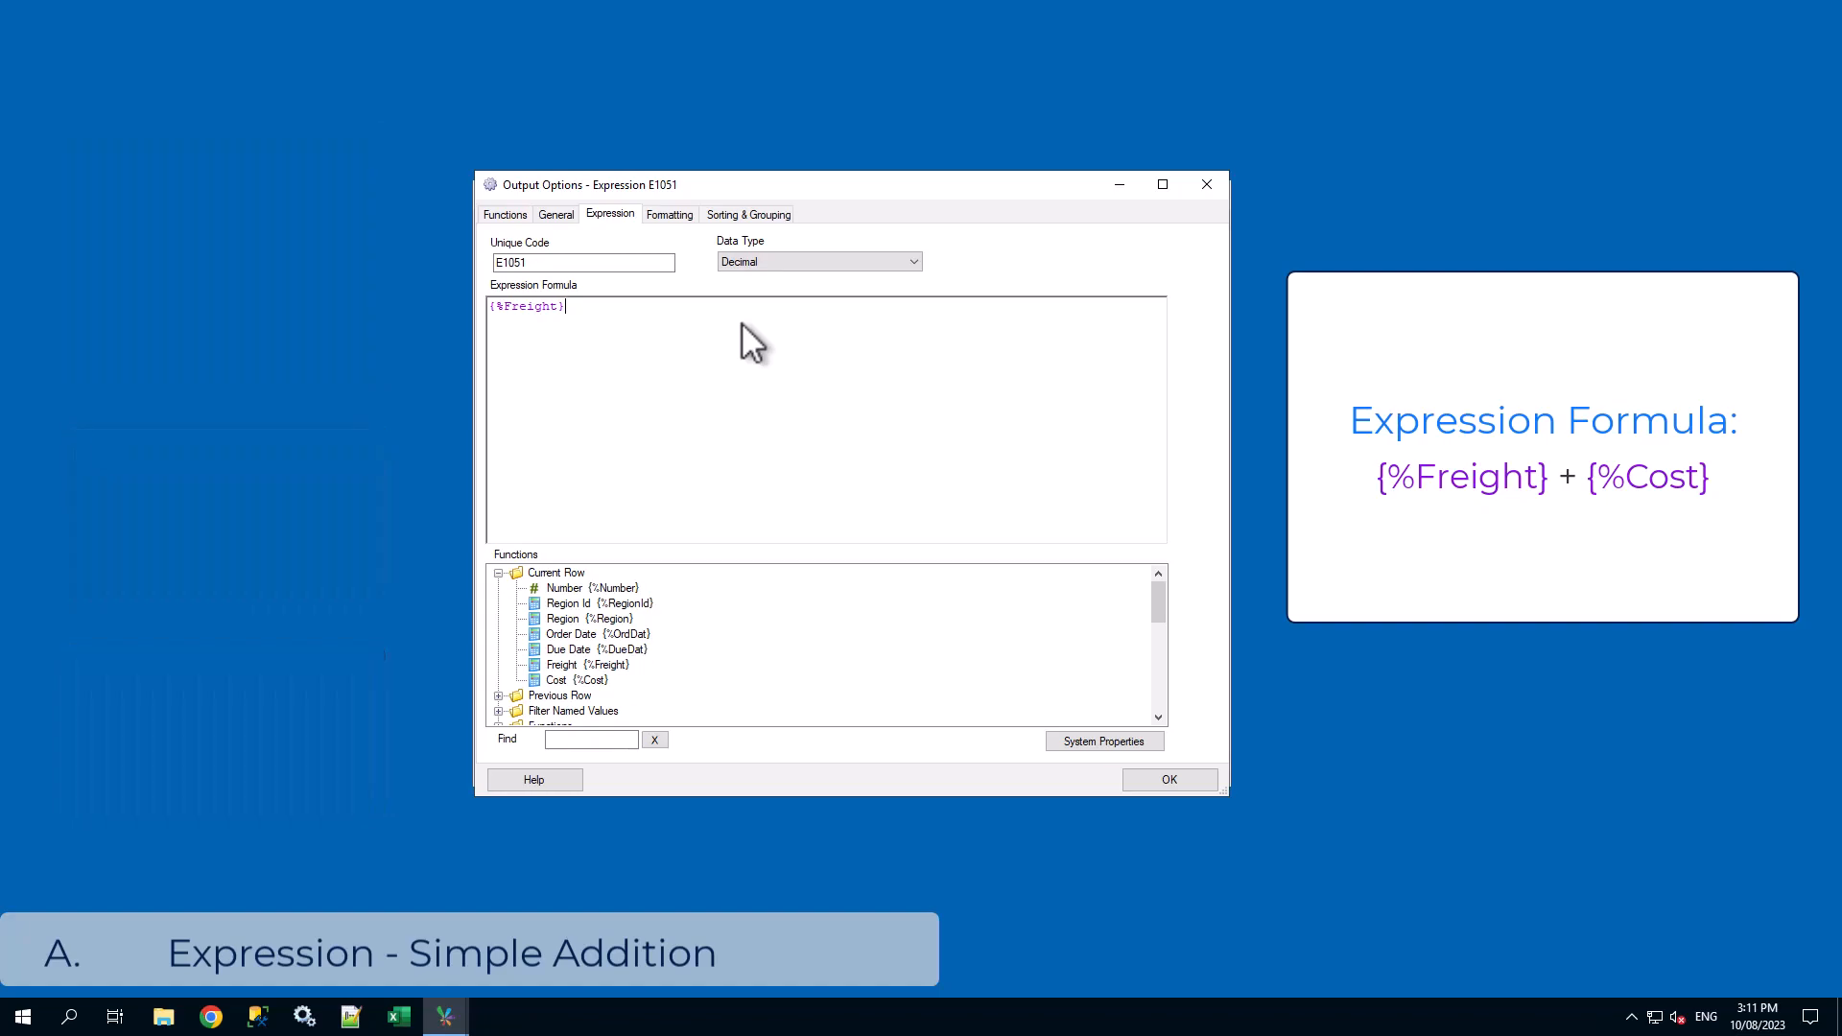
{"action": "type", "text": "+"}
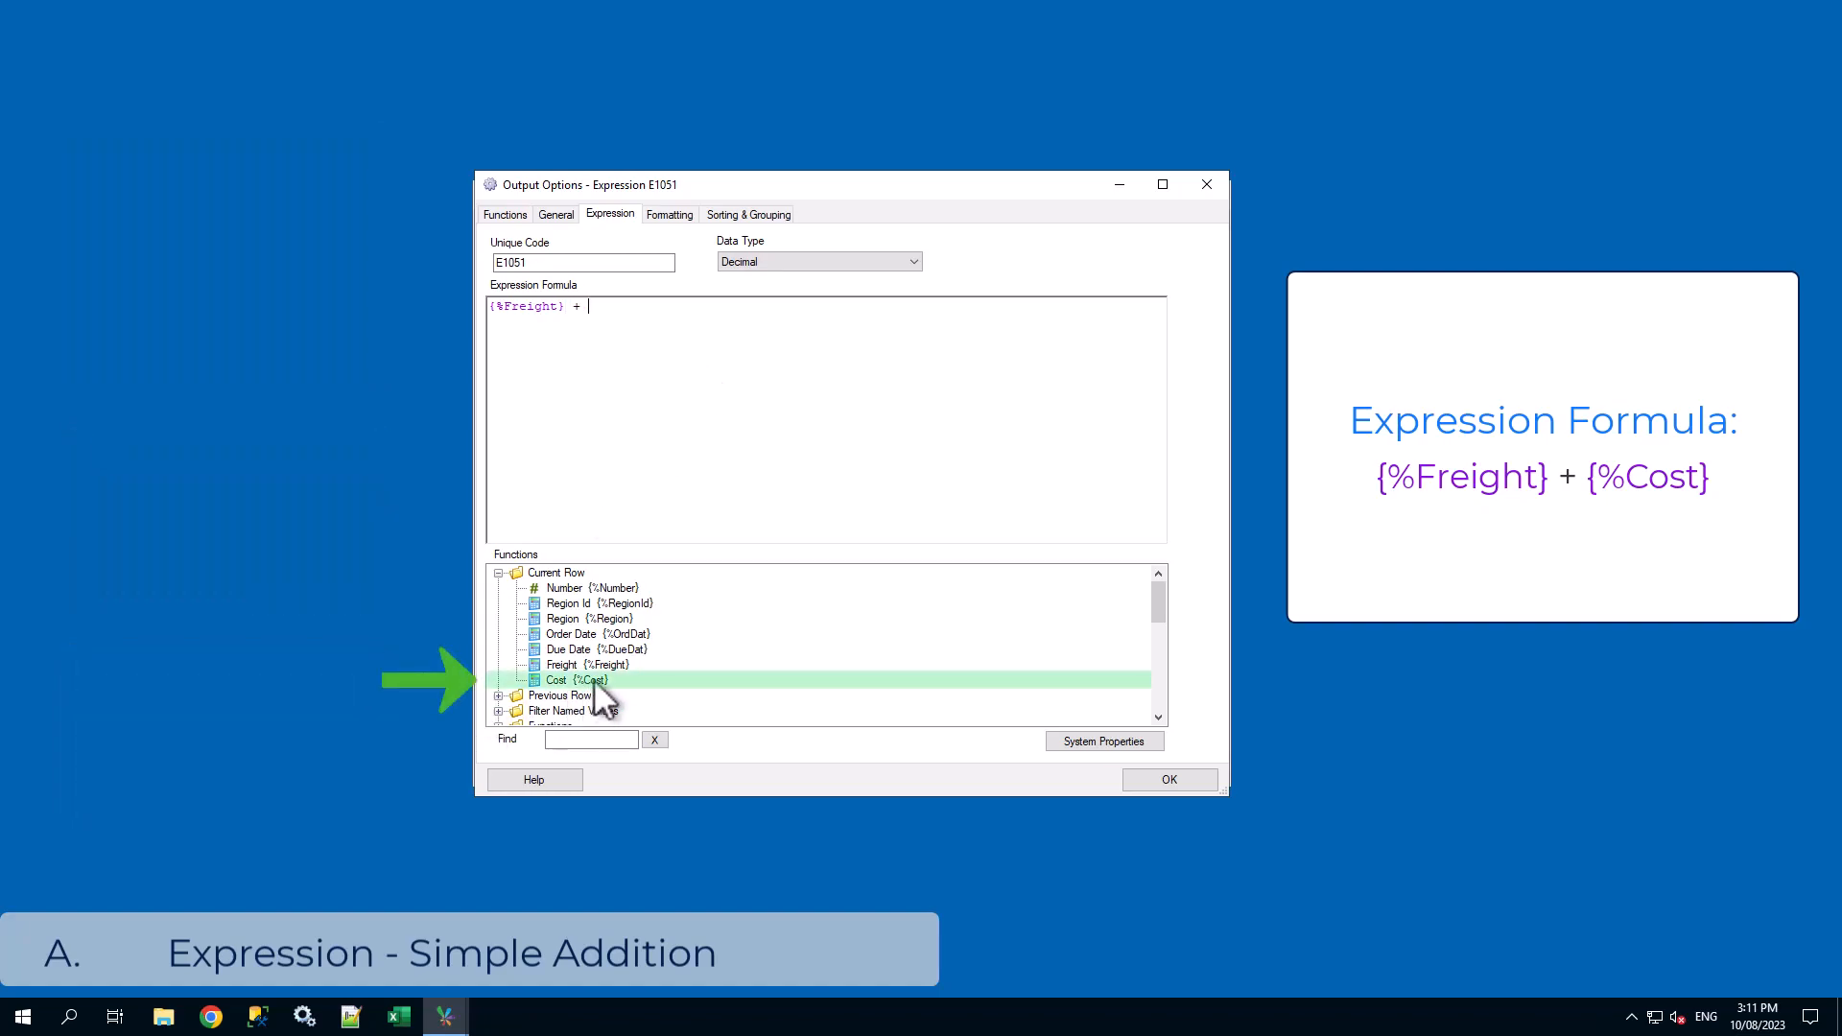
{"action": "double_click", "coordinate": [595, 680]}
{"action": "left_click", "coordinate": [783, 358]}
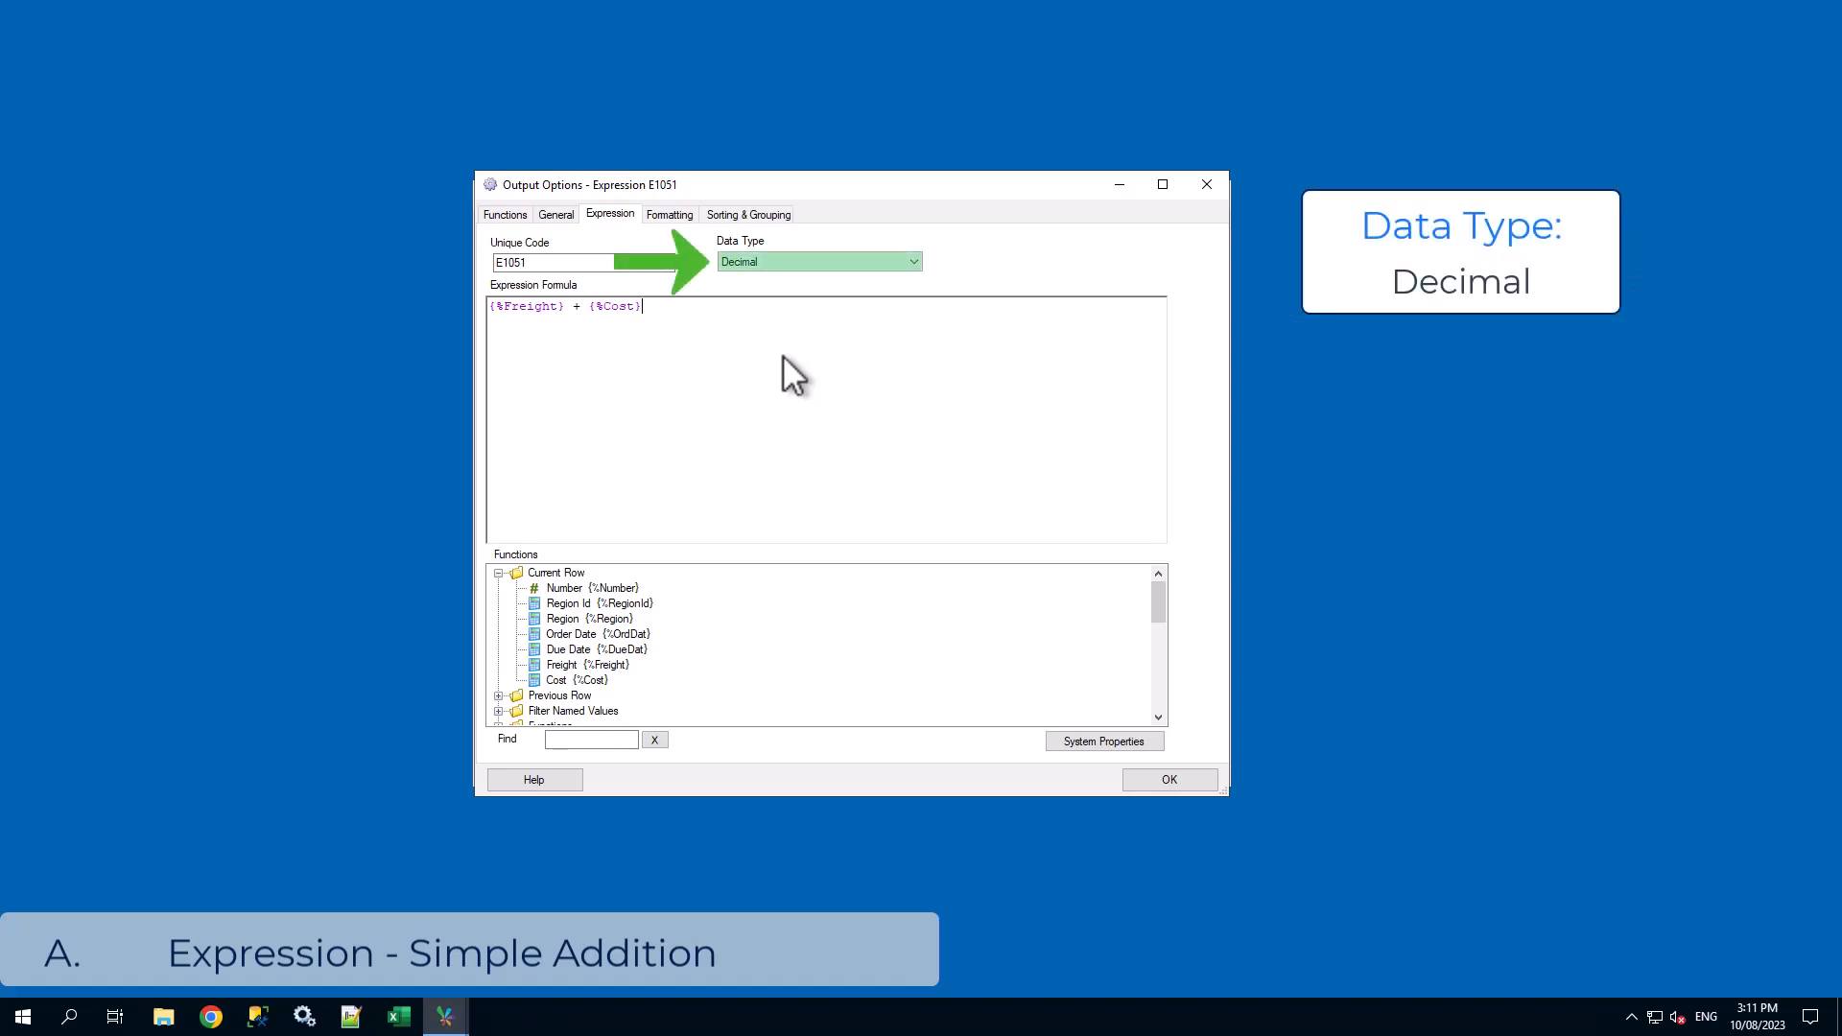
{"action": "left_click", "coordinate": [1171, 778]}
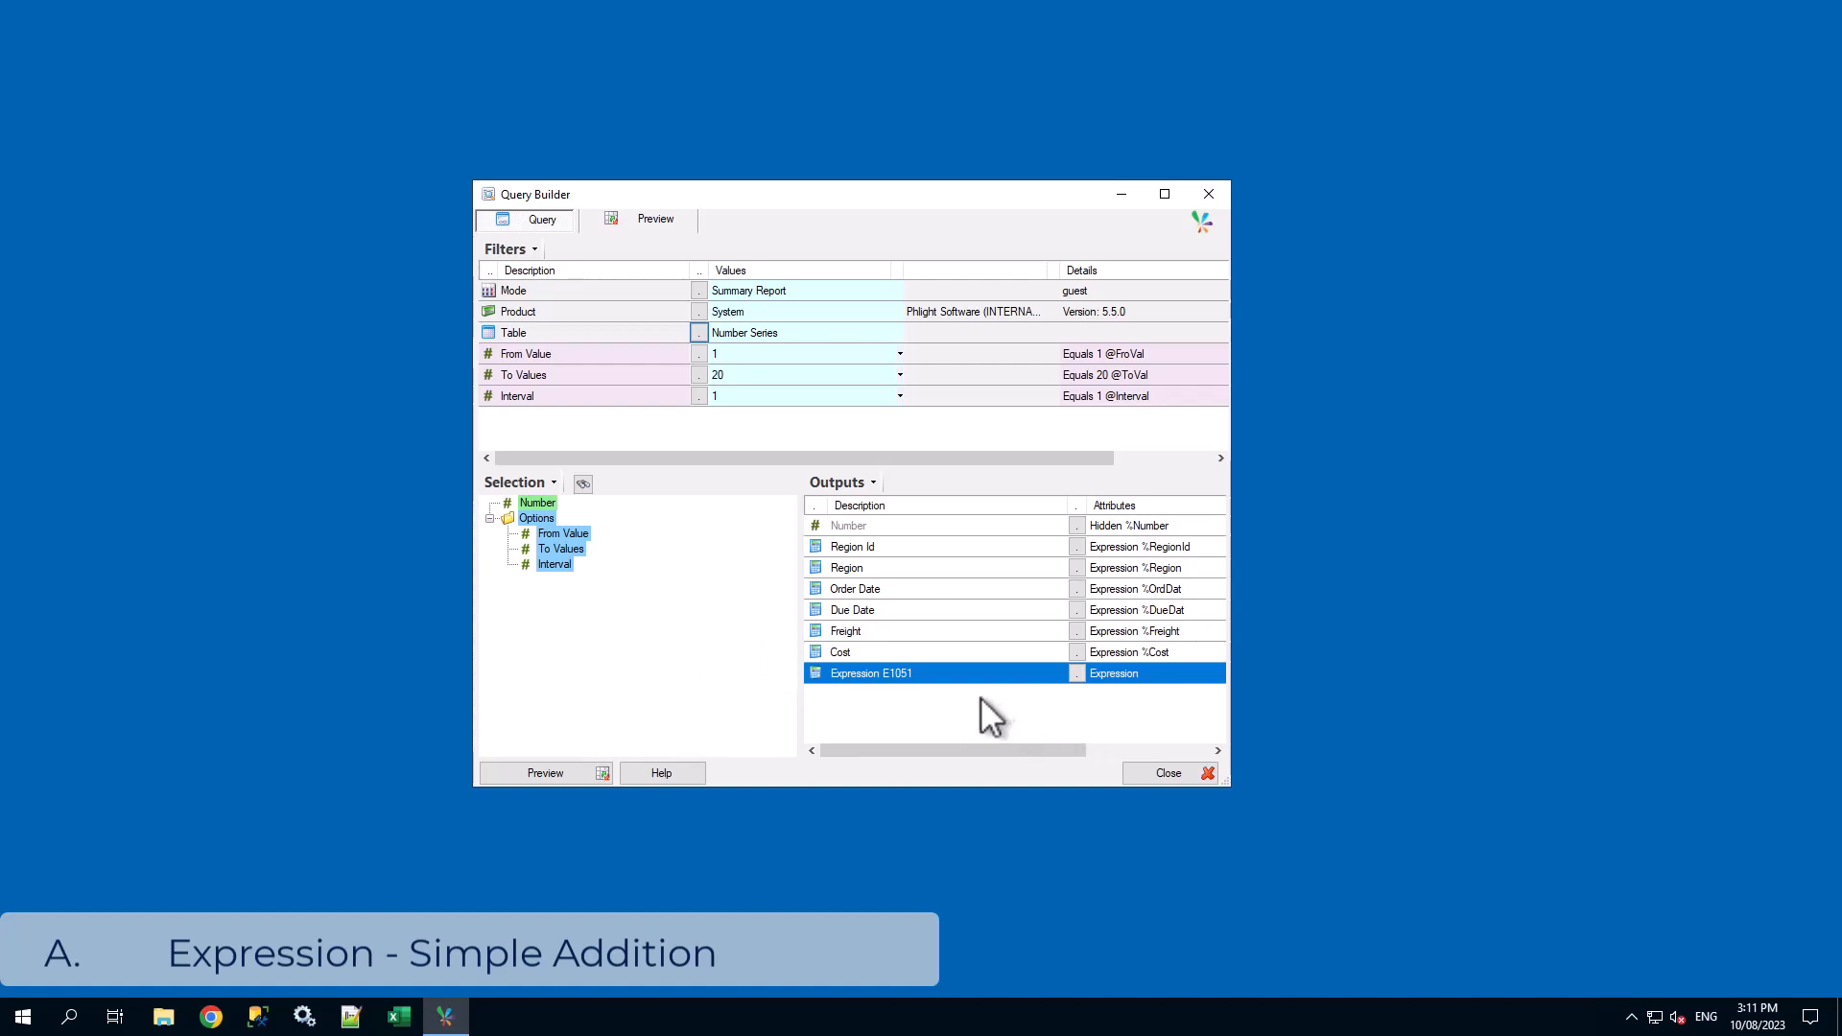
Change the new addition expression's description to "Total" and preview the query
{"action": "right_click", "coordinate": [917, 673]}
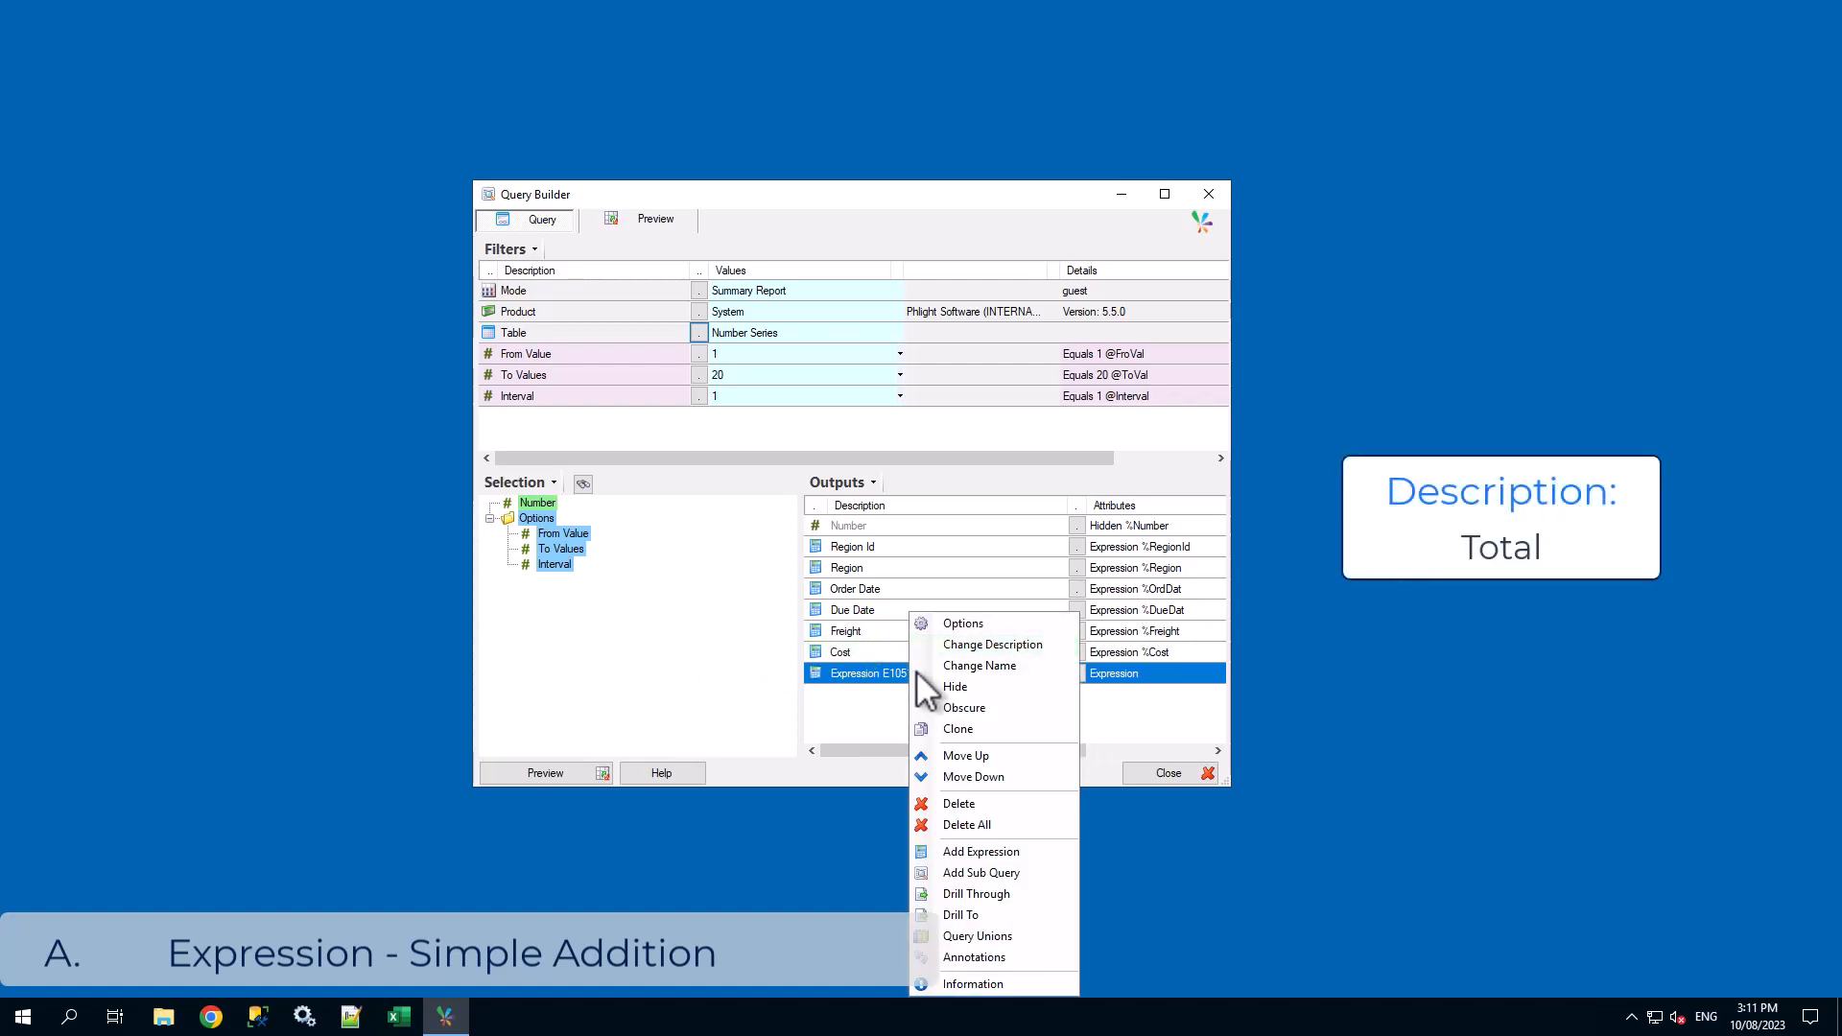
{"action": "left_click", "coordinate": [1004, 644]}
{"action": "type", "text": "Total"}
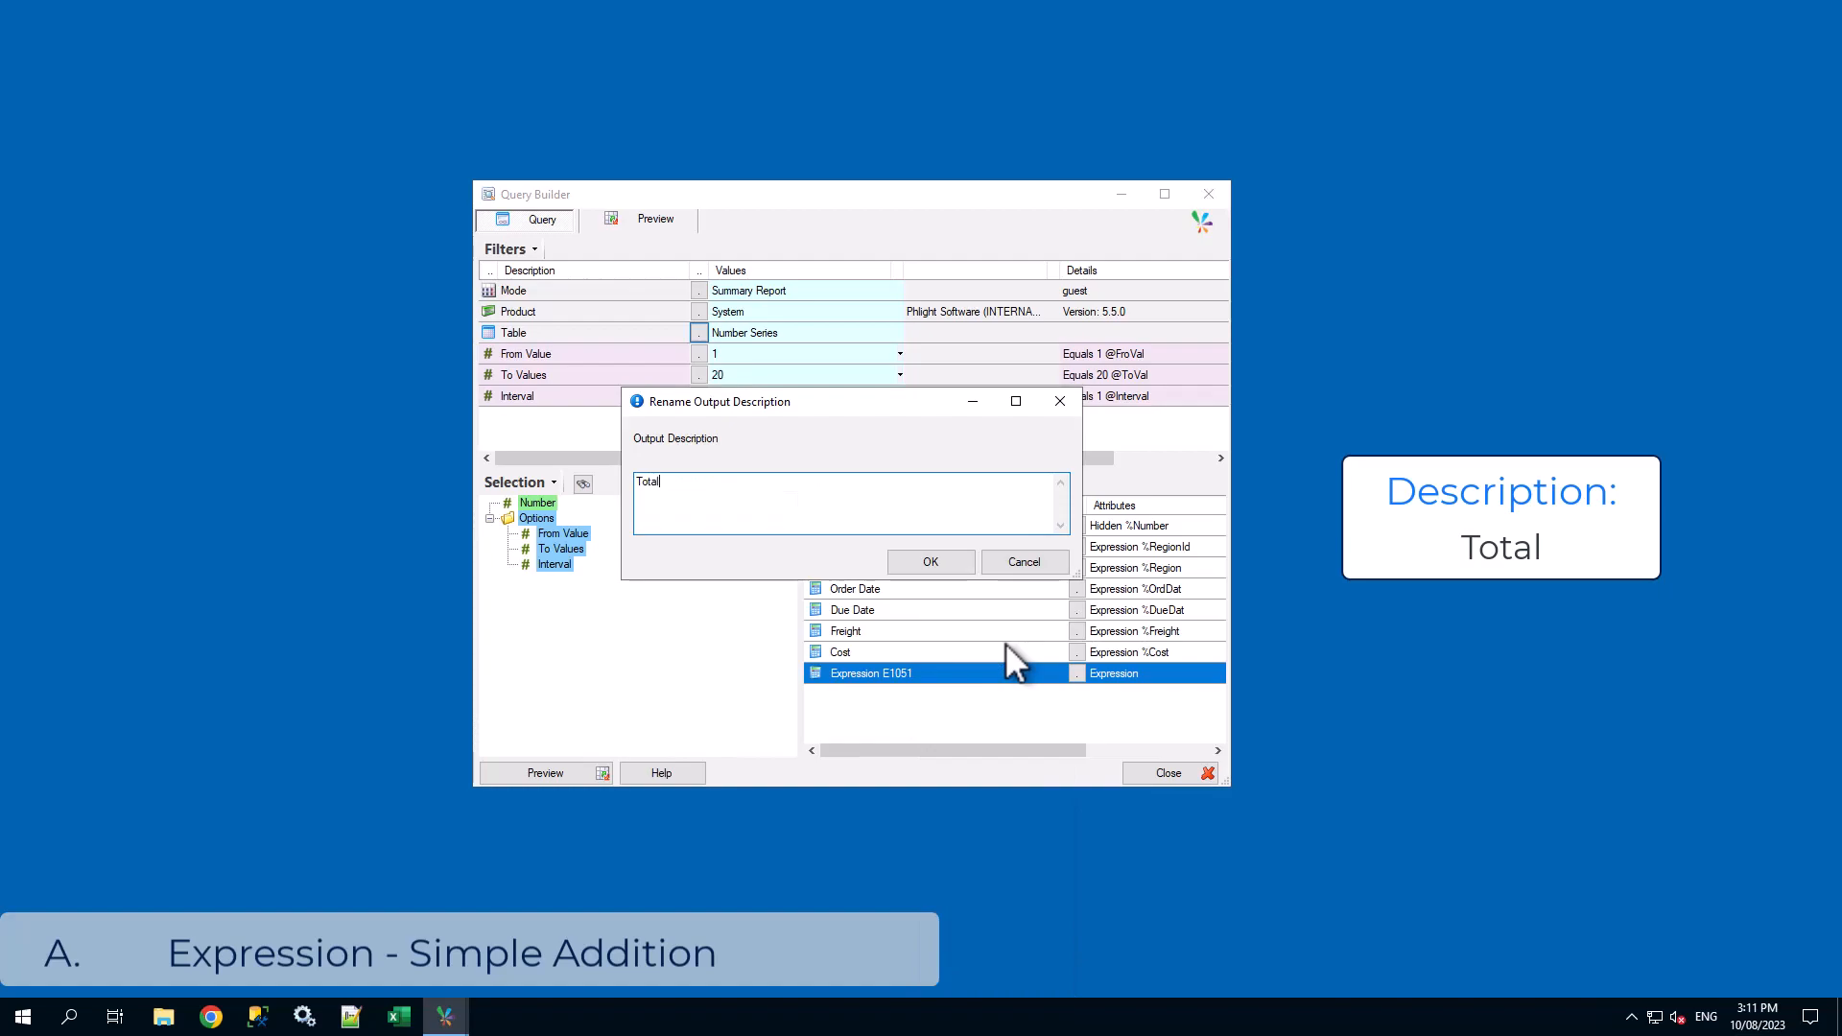
{"action": "left_click", "coordinate": [940, 562]}
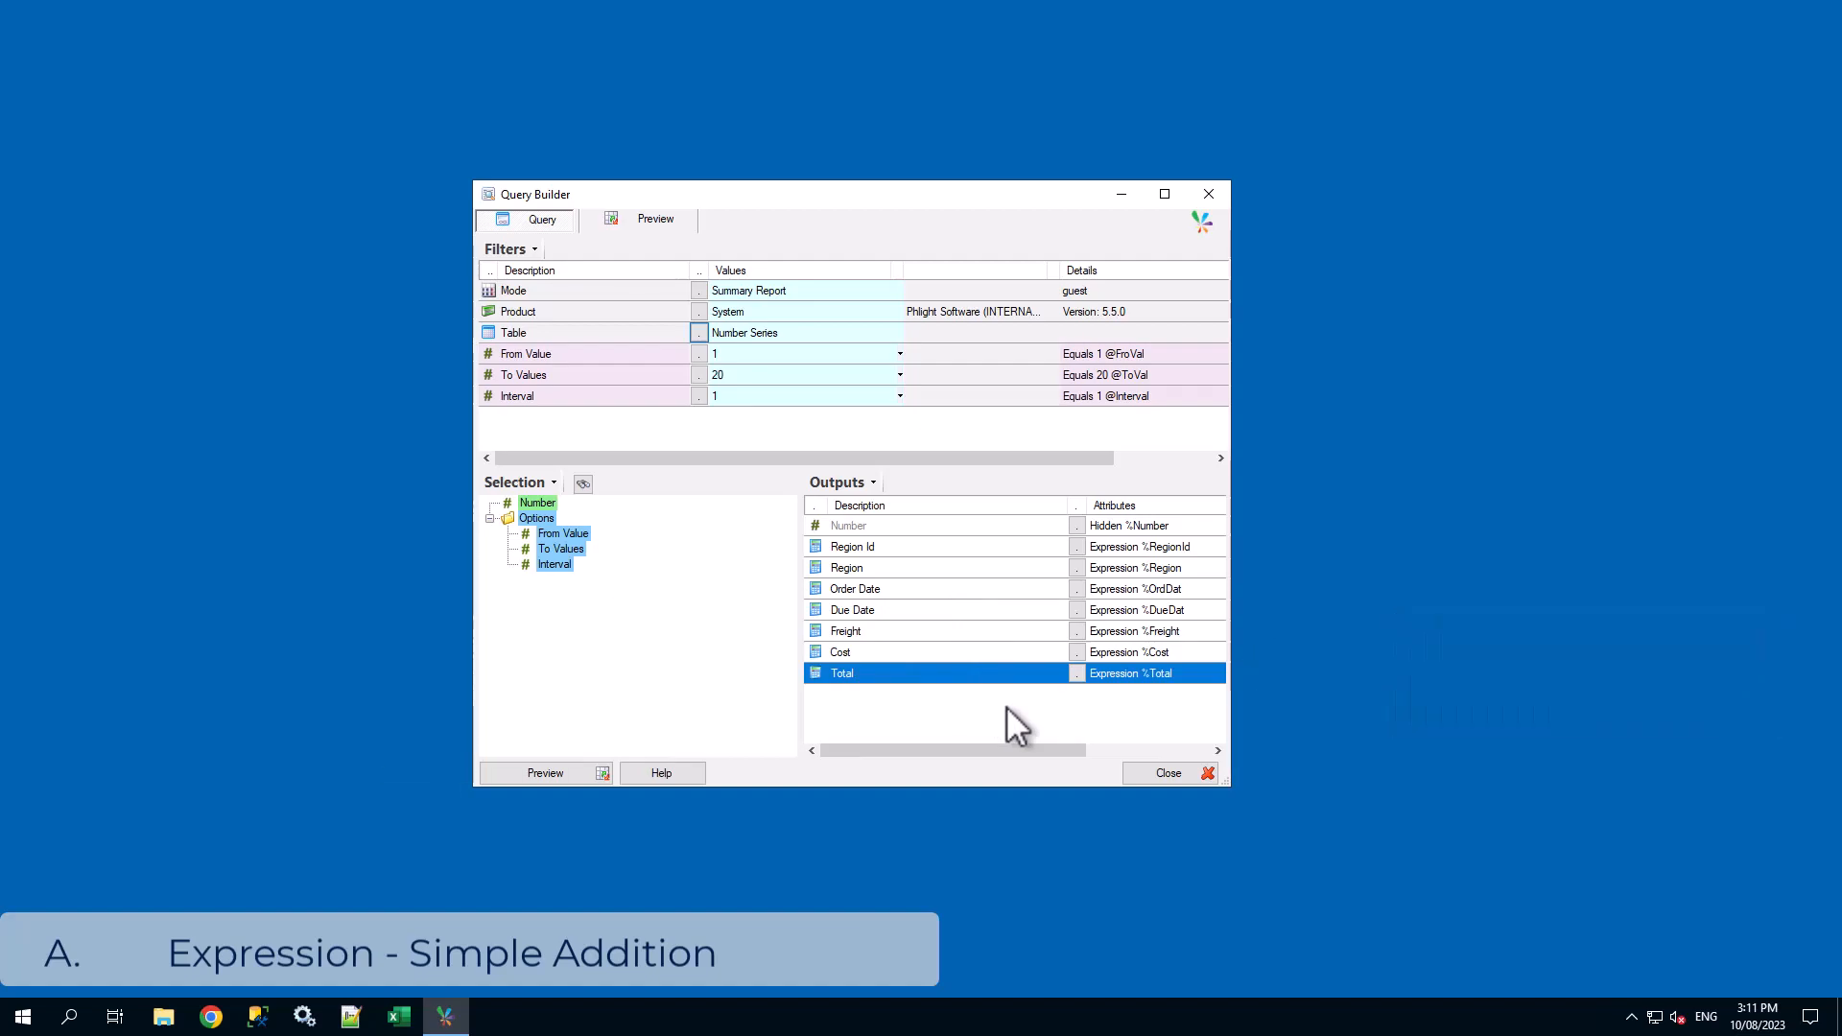
{"action": "left_click", "coordinate": [543, 784]}
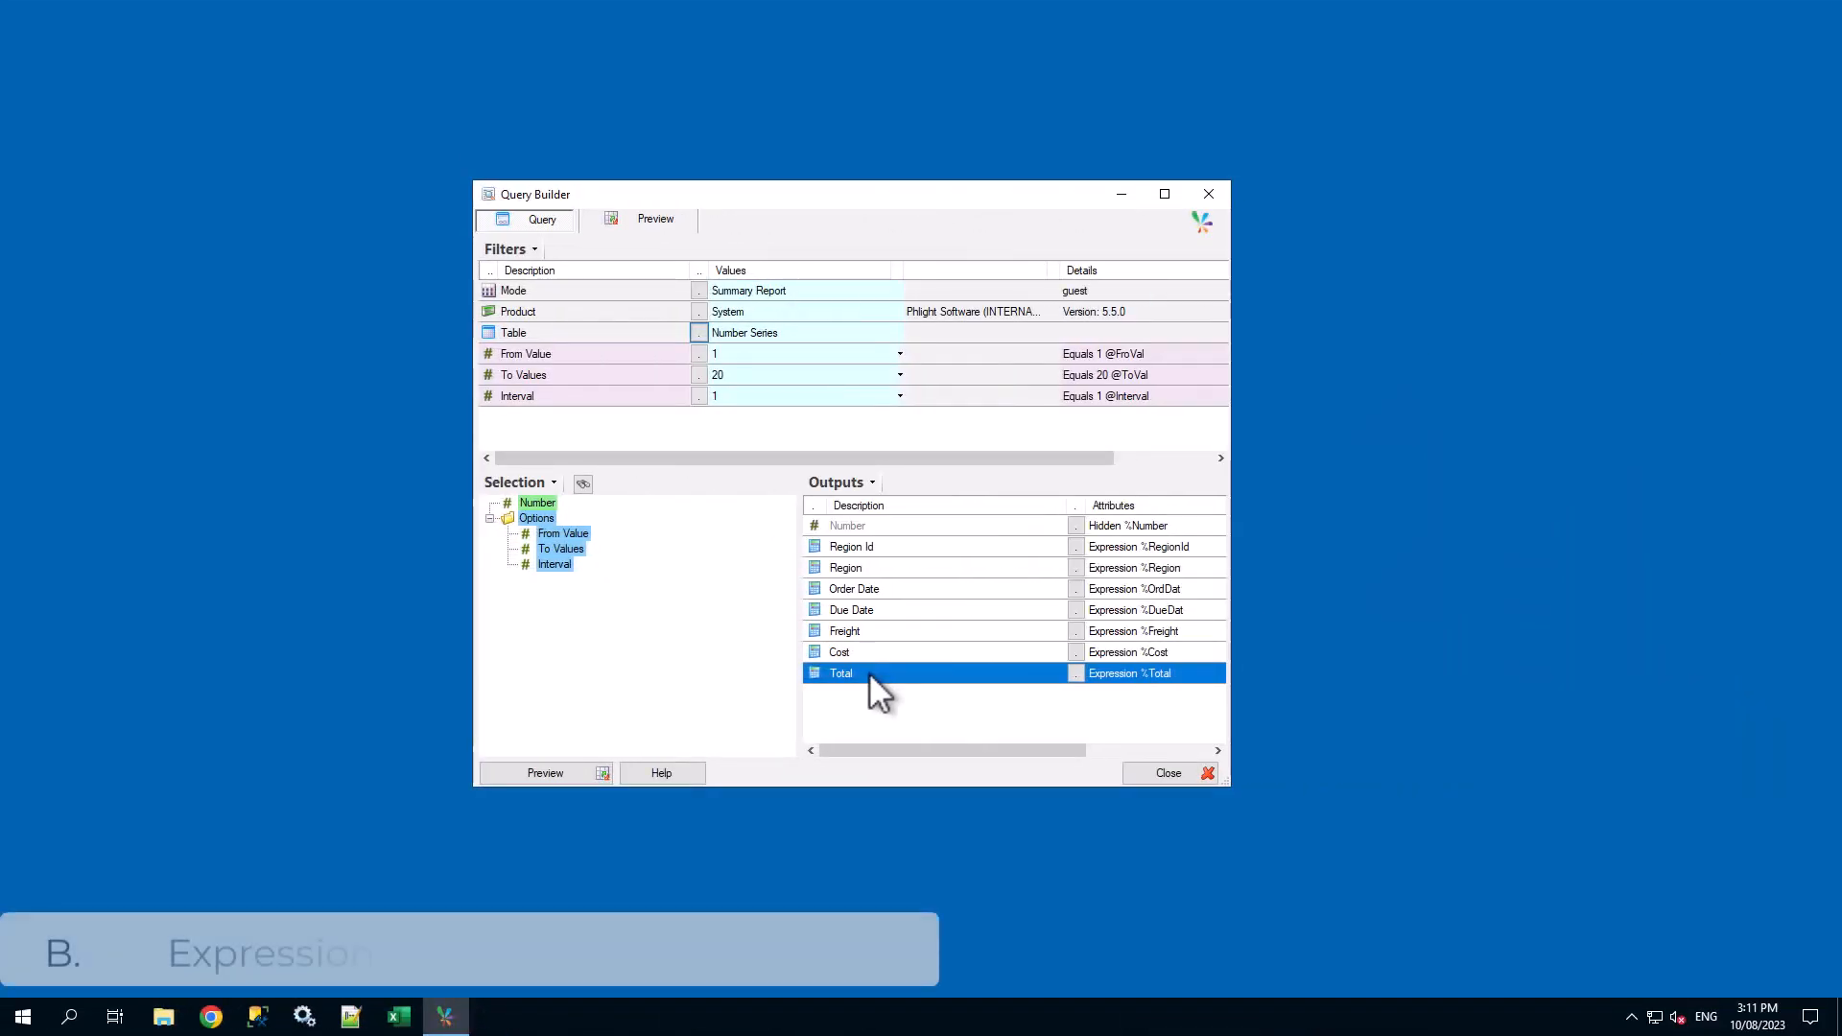
Add an output expression with the formula DateDiff("d",{%DueDat},Now) and the data type Integer
{"action": "right_click", "coordinate": [868, 673]}
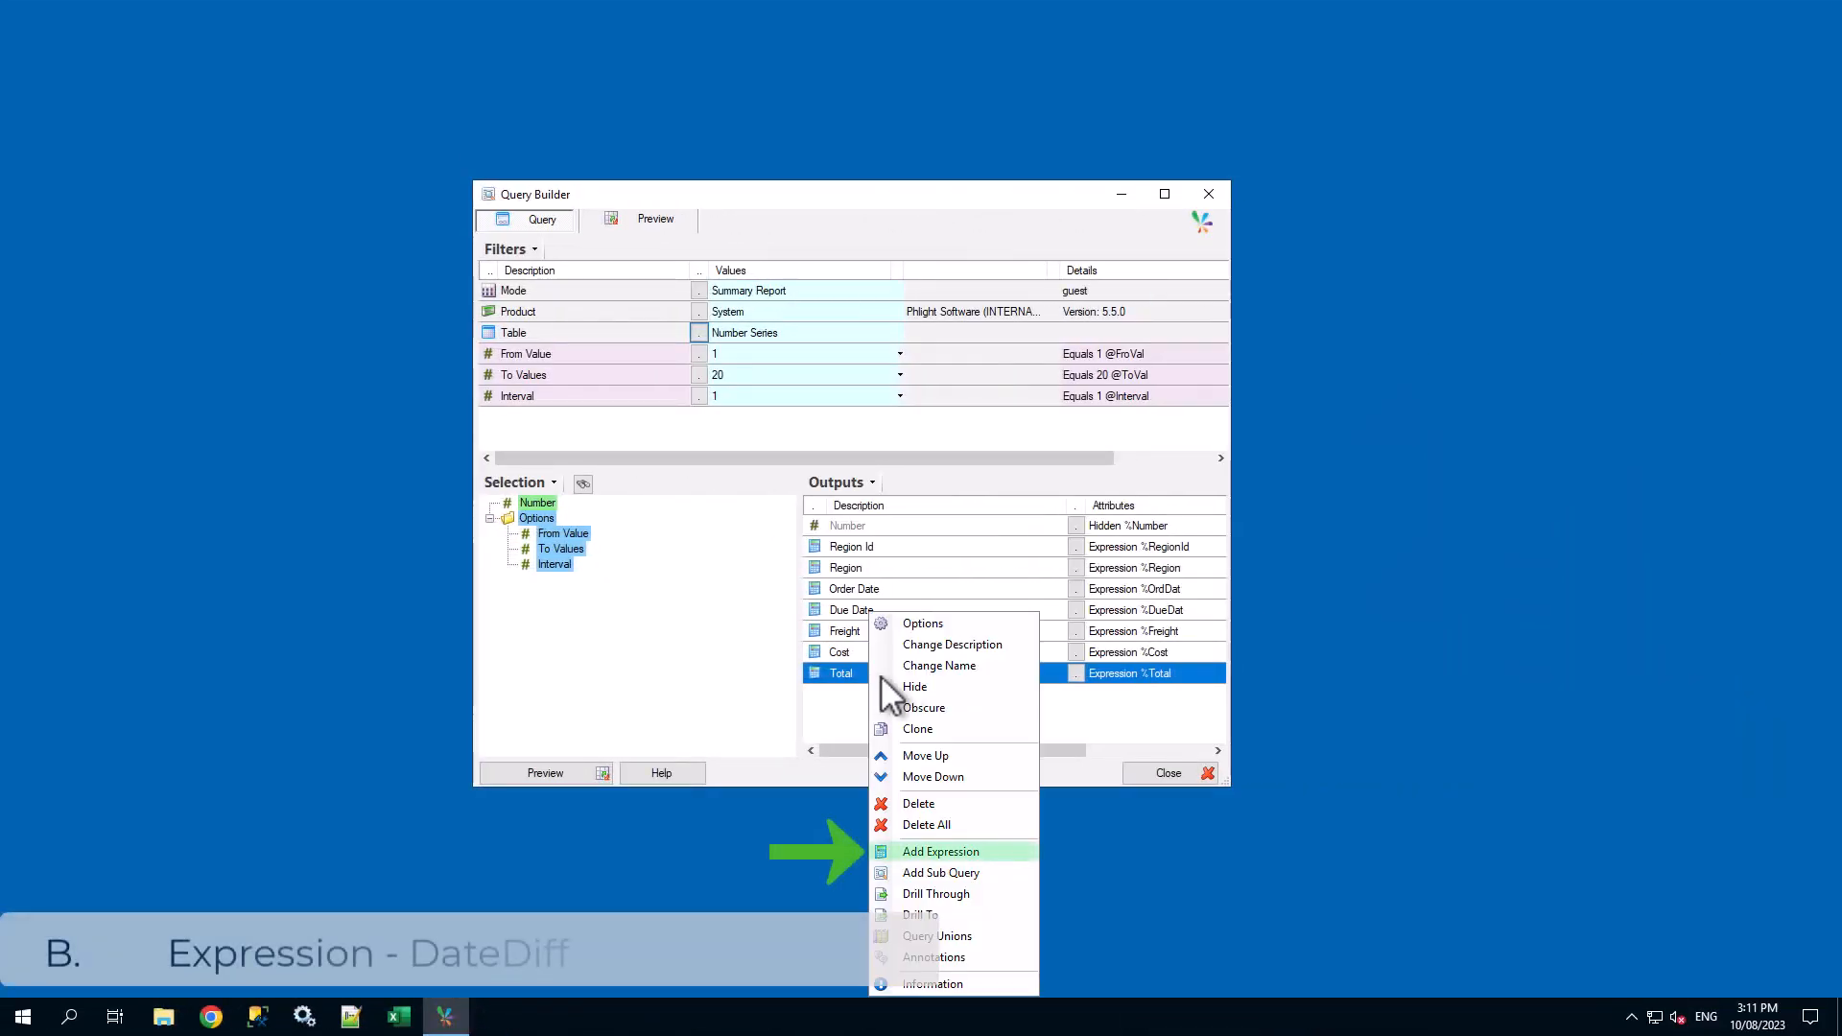
{"action": "left_click", "coordinate": [950, 850]}
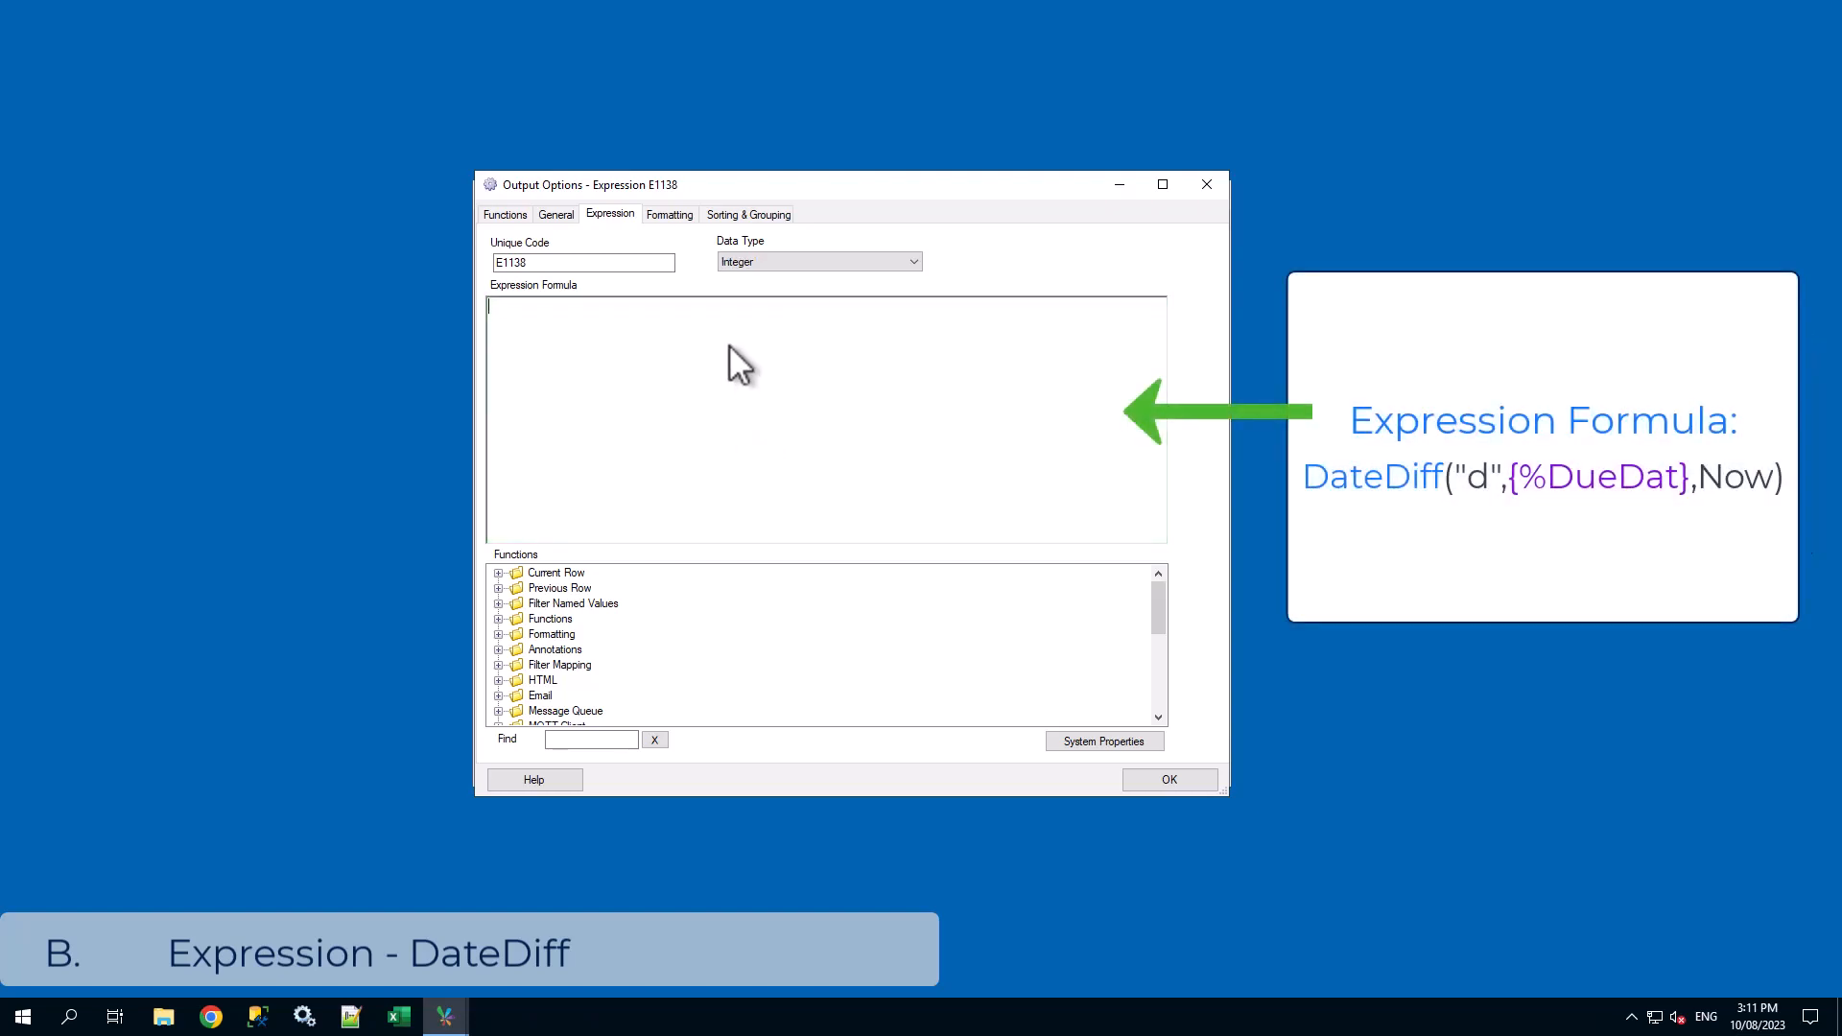
{"action": "type", "text": "Date"}
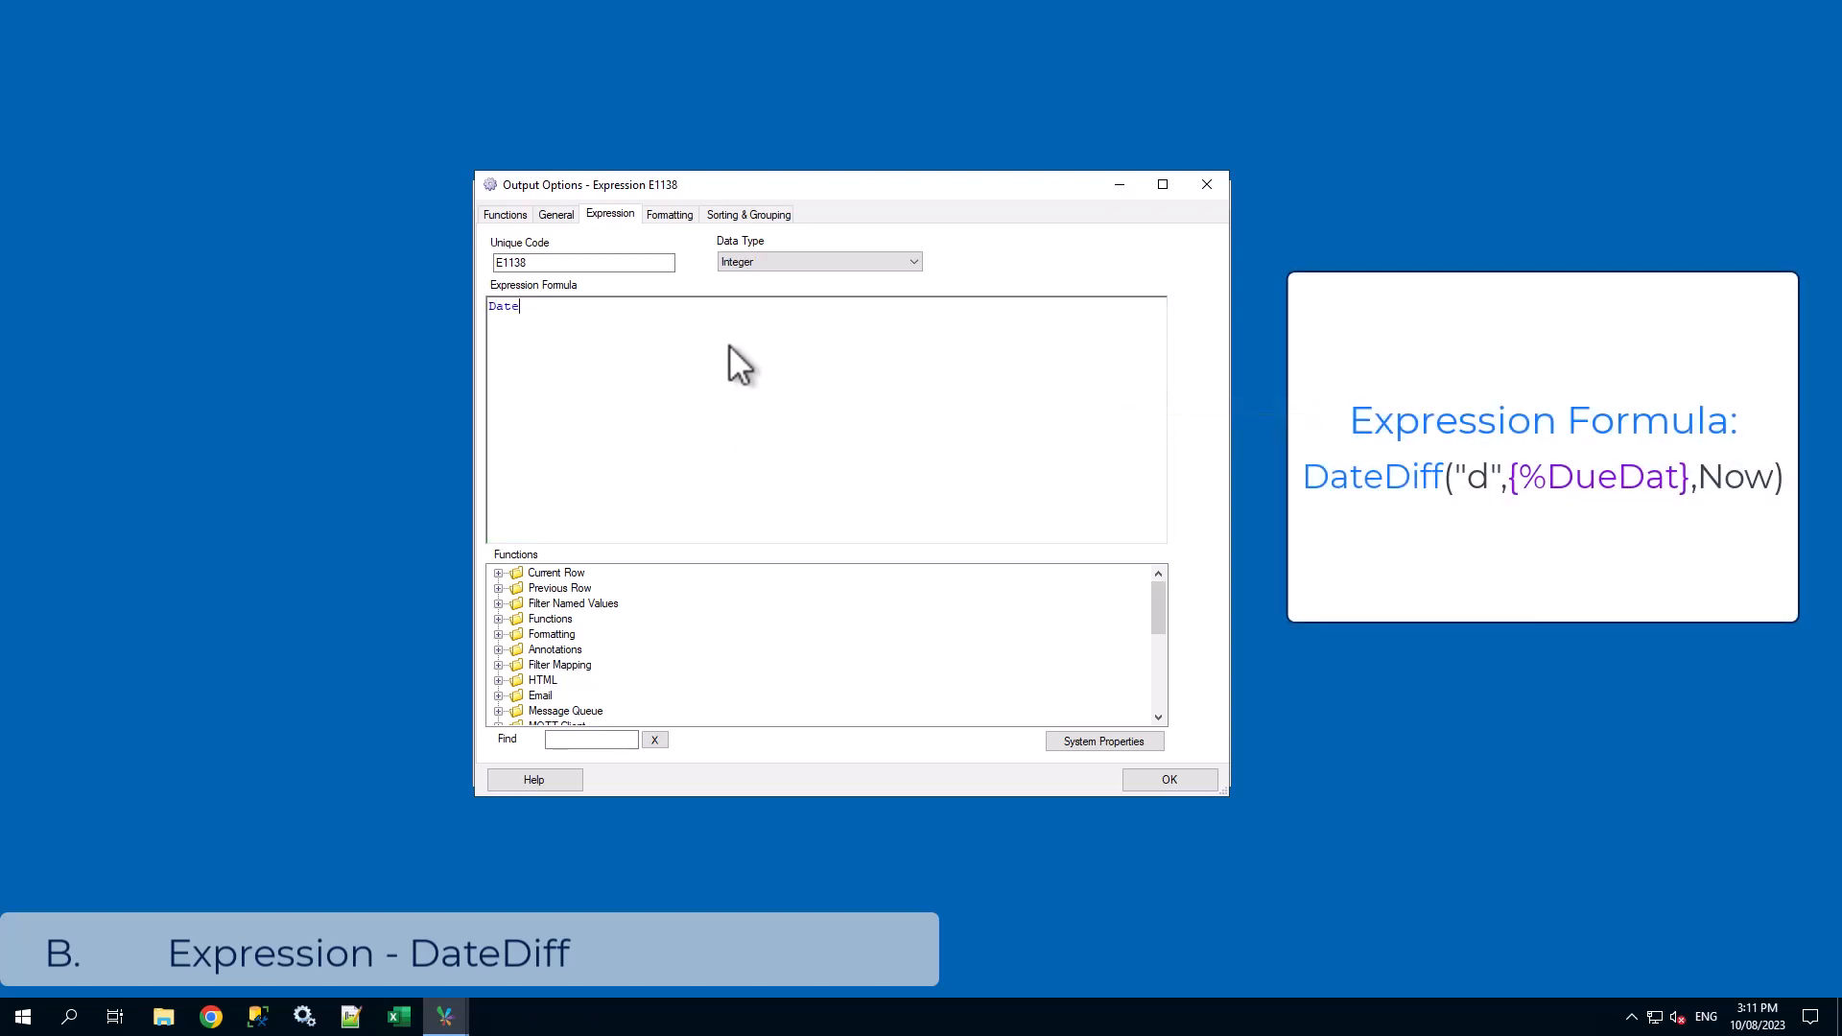
{"action": "type", "text": "Diff(\"d\","}
{"action": "left_click", "coordinate": [499, 574]}
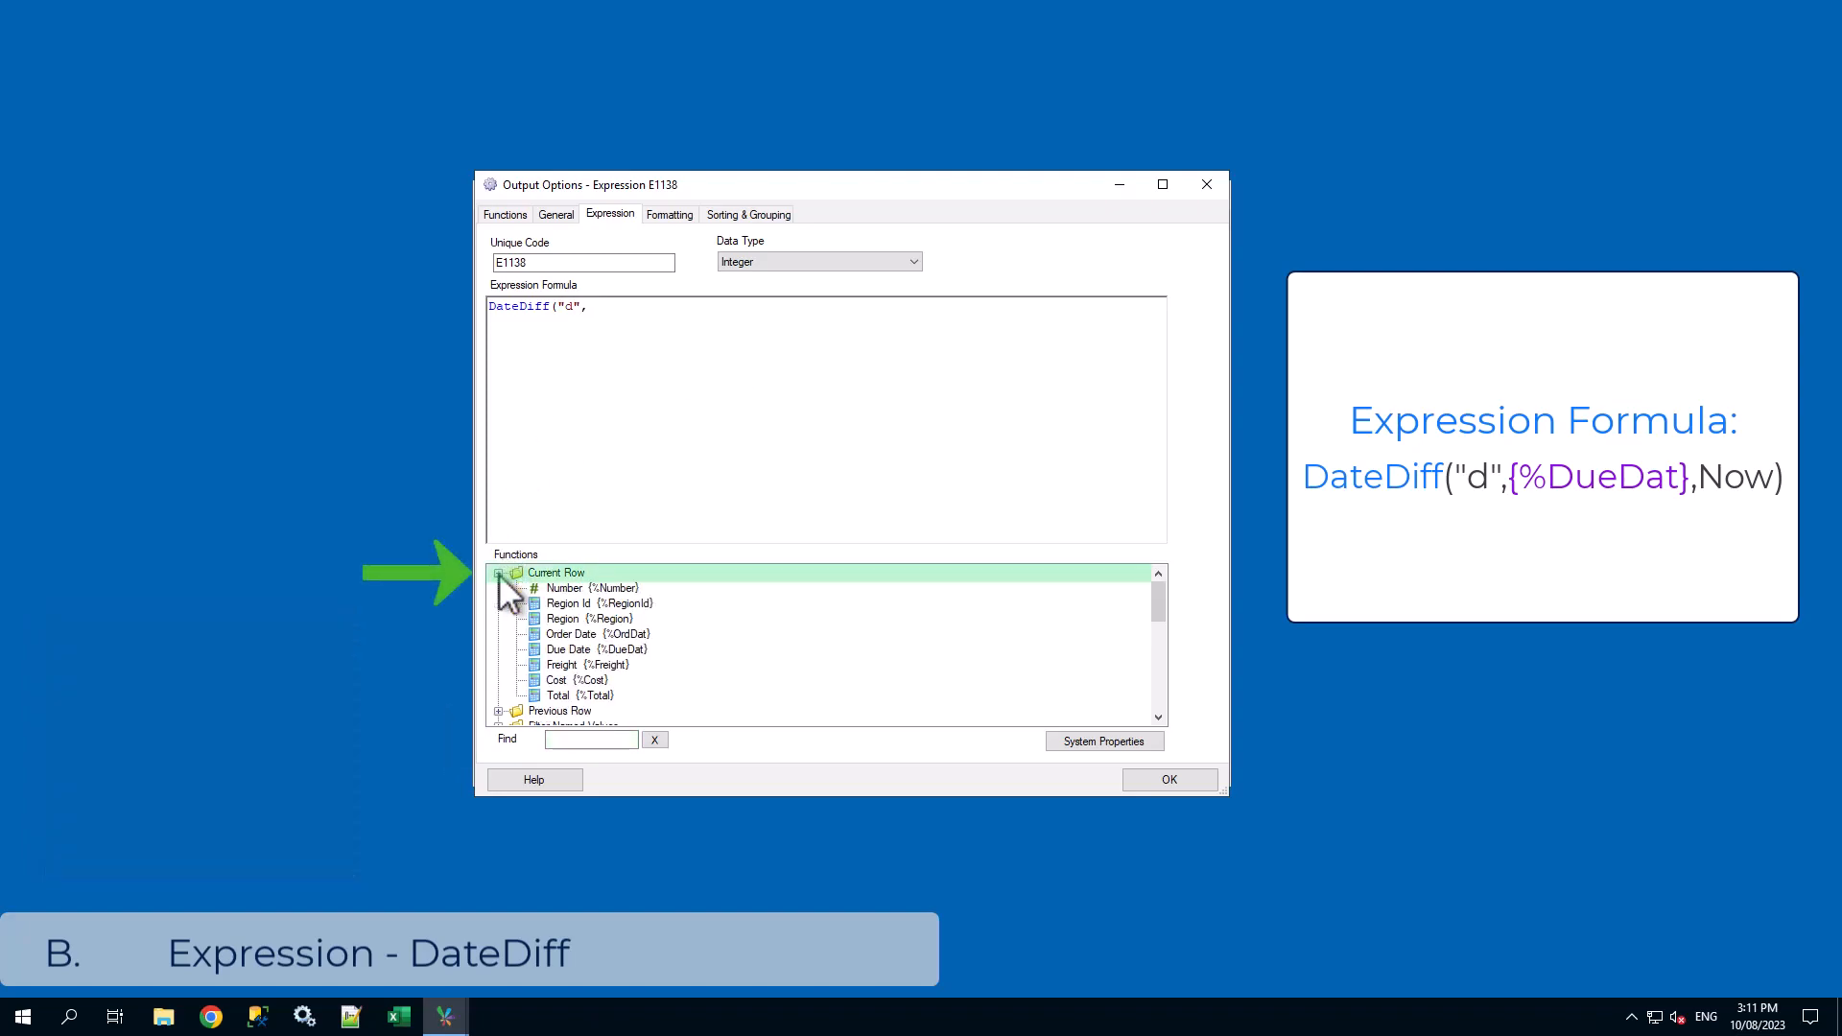
{"action": "double_click", "coordinate": [641, 653]}
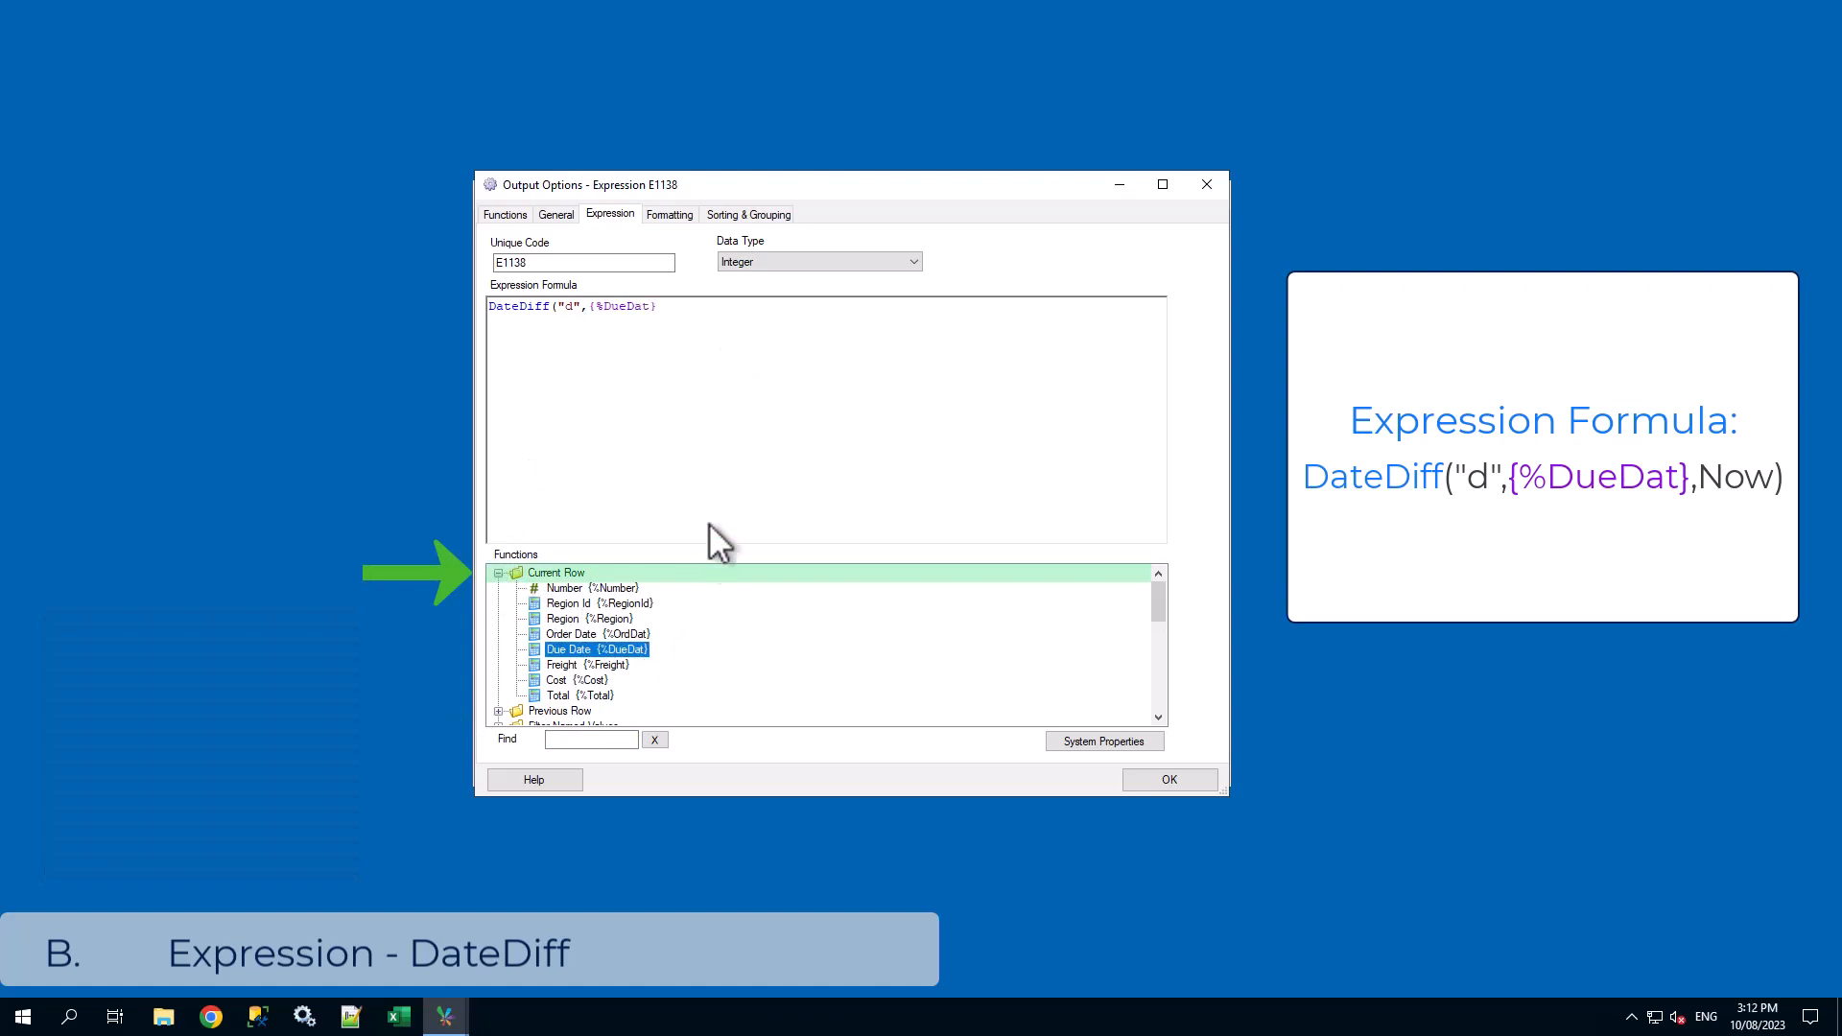
{"action": "left_click", "coordinate": [720, 308]}
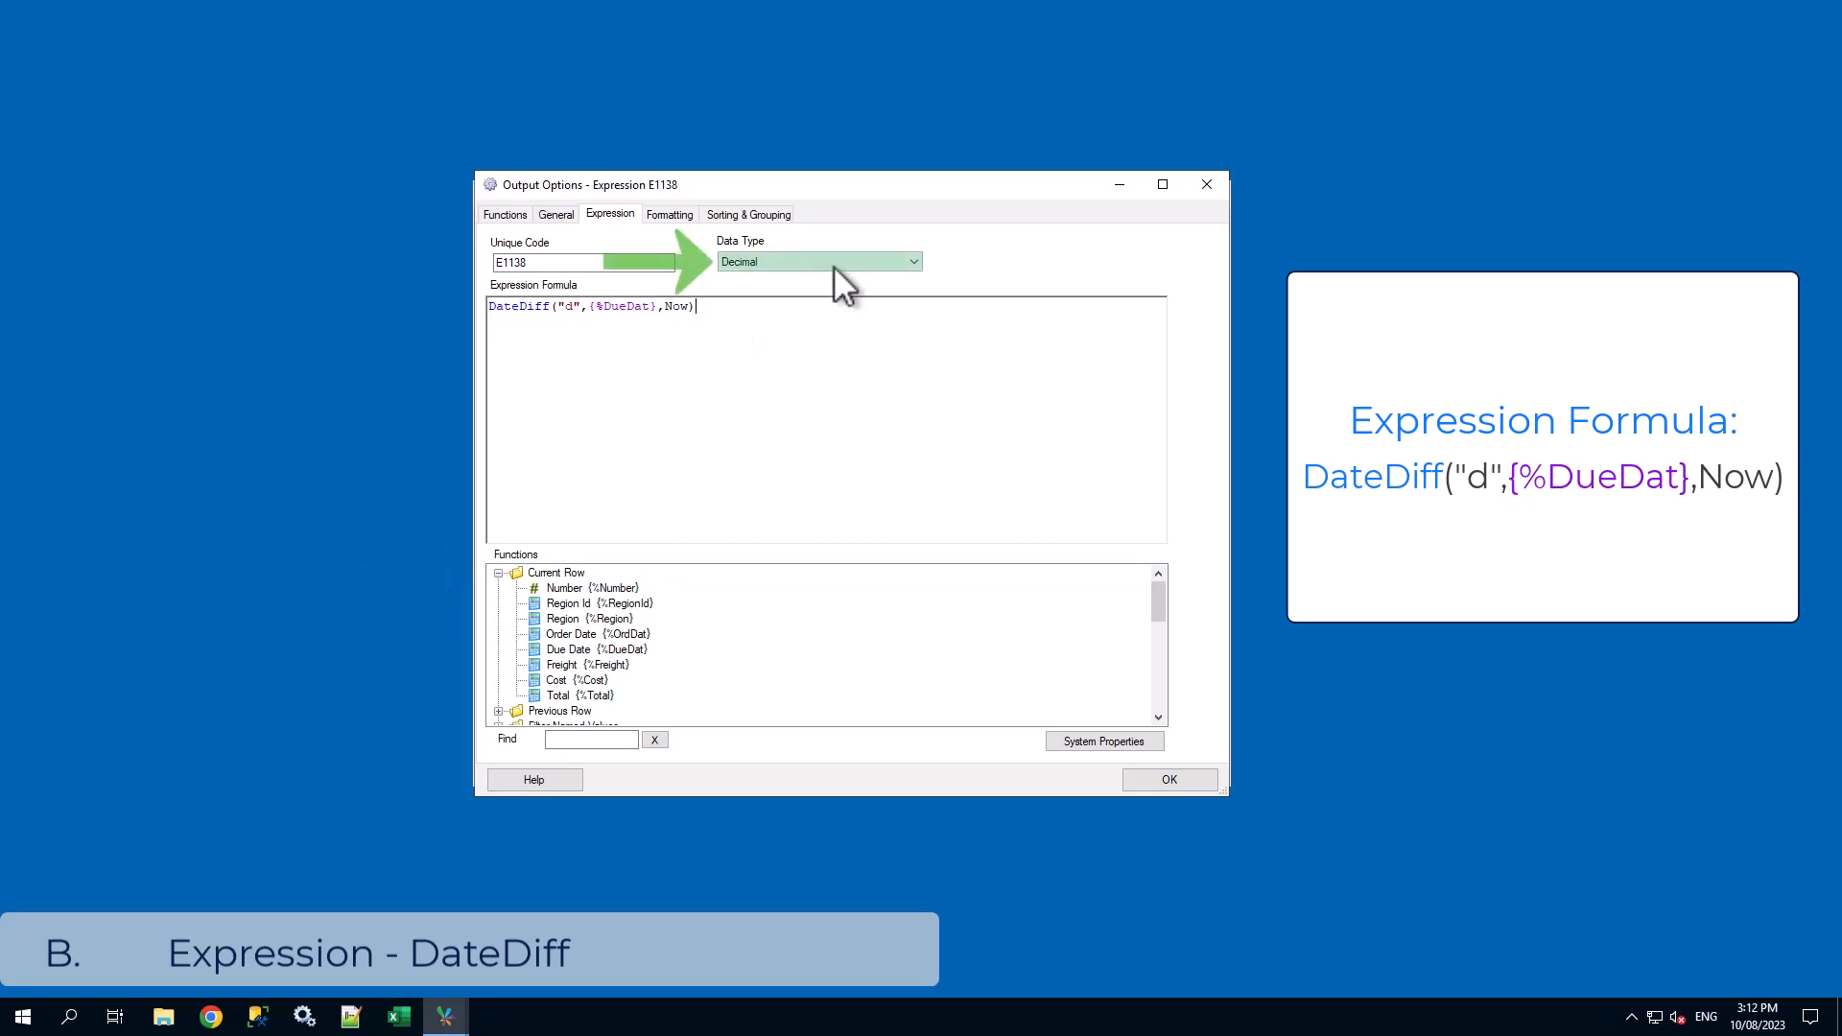
{"action": "left_click", "coordinate": [830, 263]}
{"action": "left_click", "coordinate": [762, 303]}
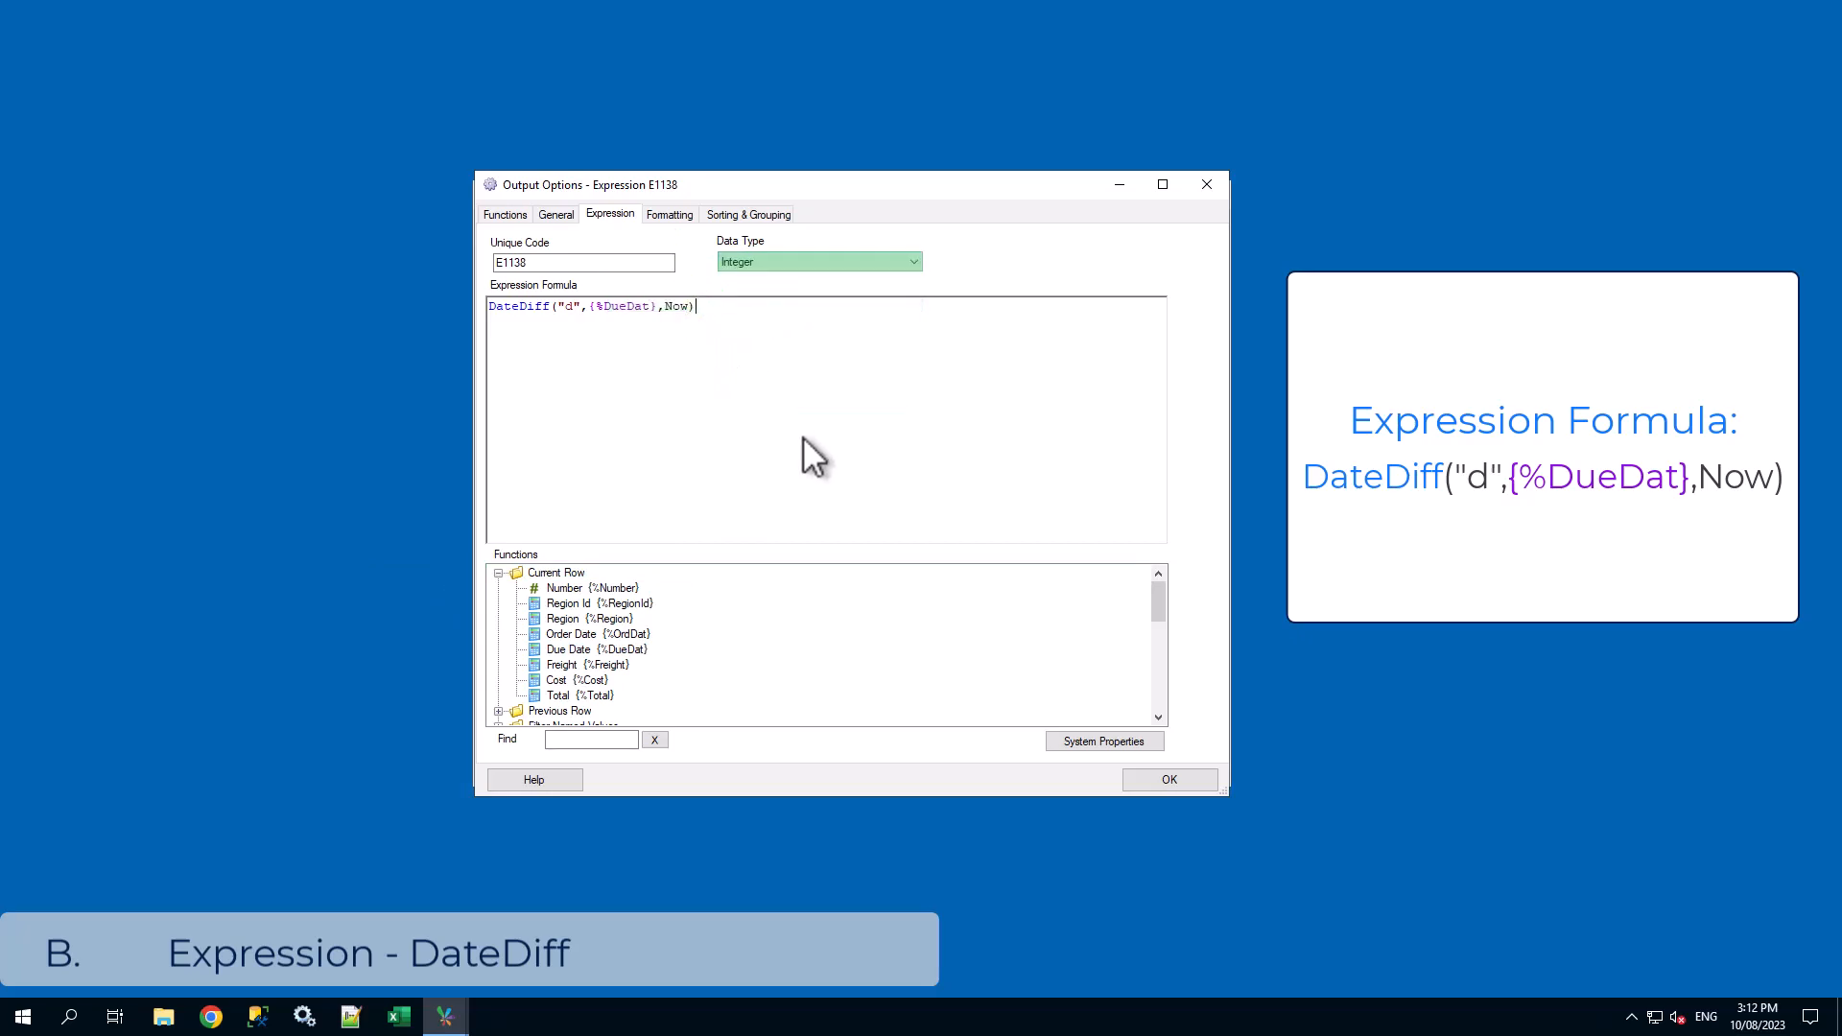
{"action": "left_click", "coordinate": [1180, 780]}
Change the date difference expression's description to "Days Due" and preview the query
{"action": "right_click", "coordinate": [939, 697]}
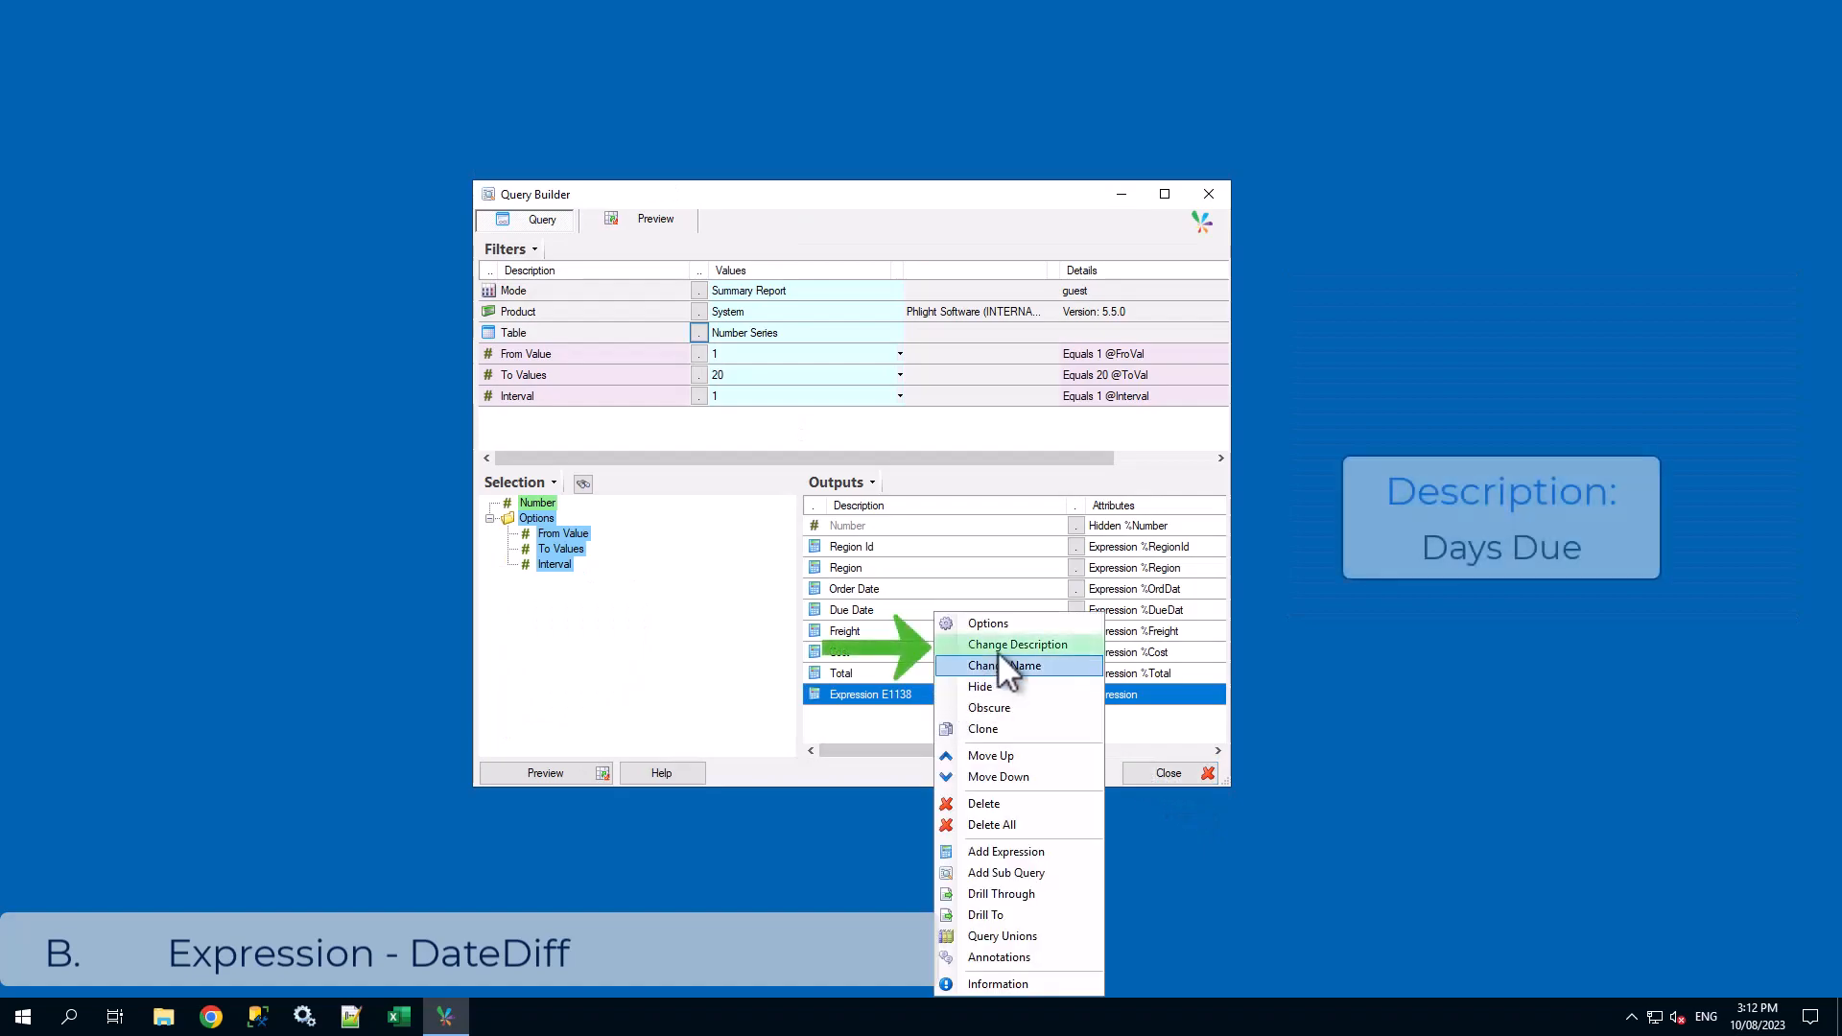
{"action": "left_click", "coordinate": [1006, 649]}
{"action": "type", "text": "Days Due"}
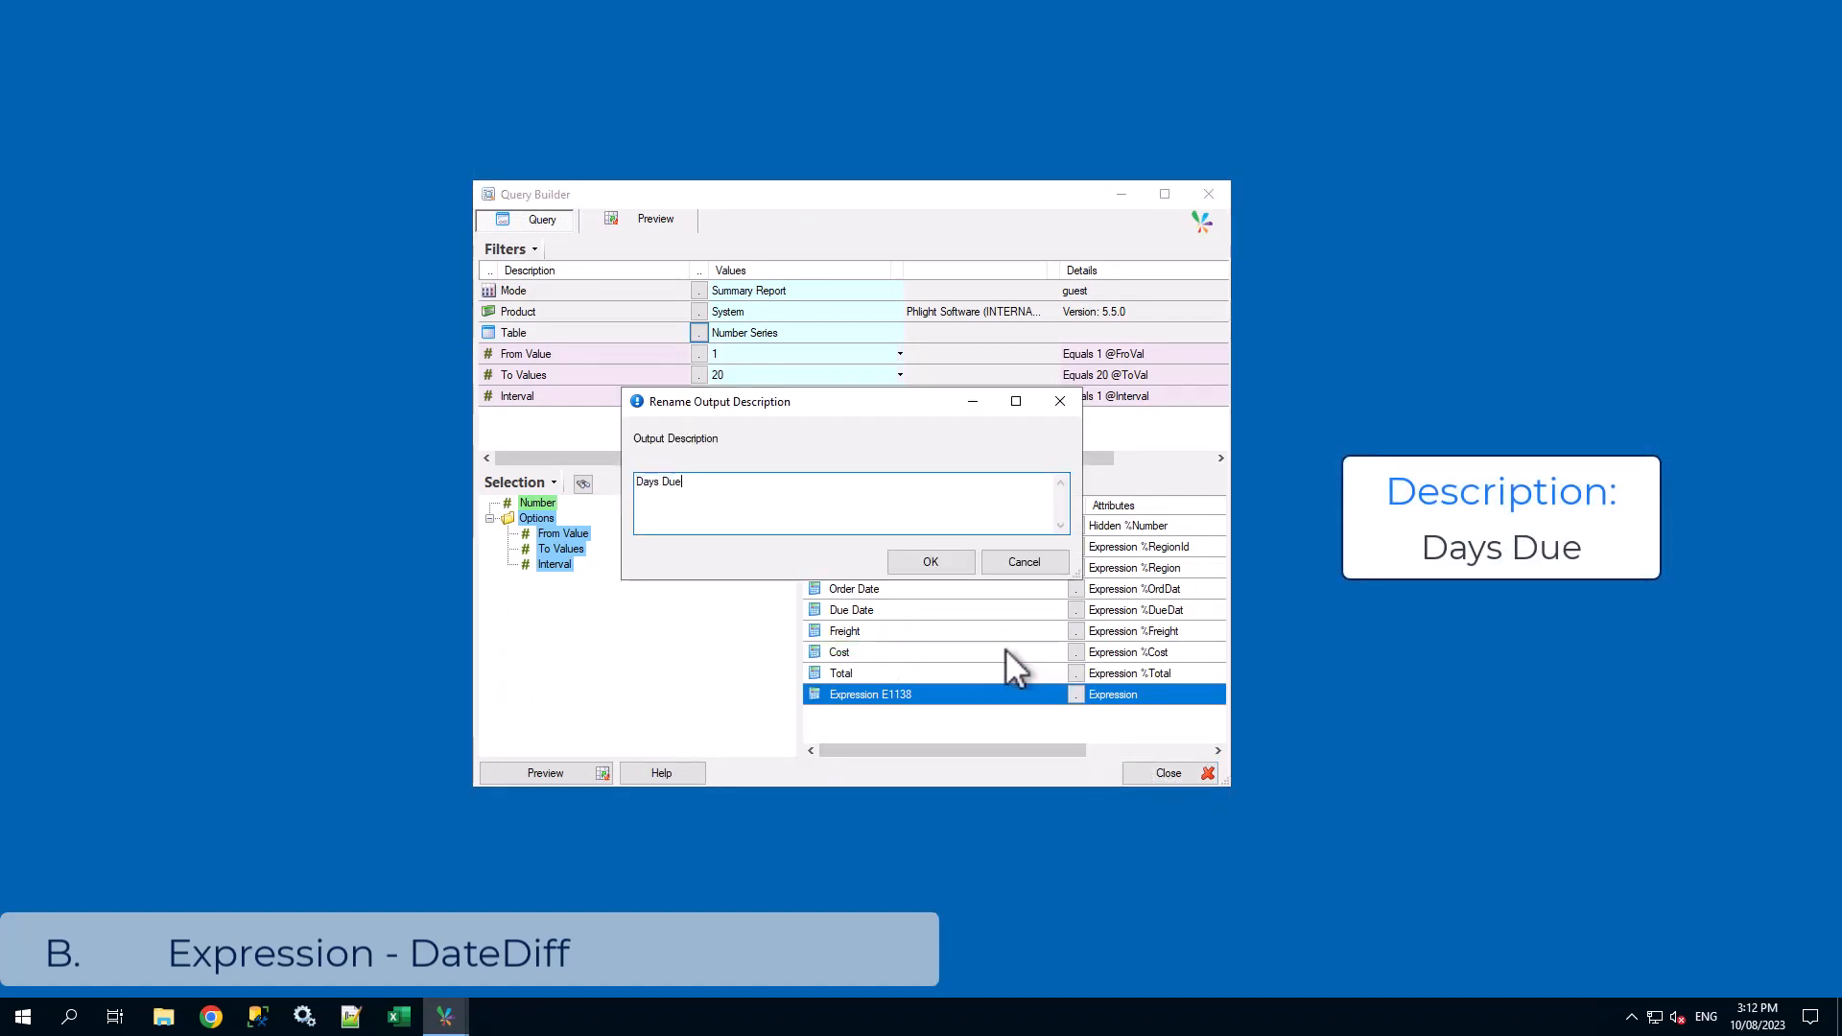
{"action": "left_click", "coordinate": [935, 557]}
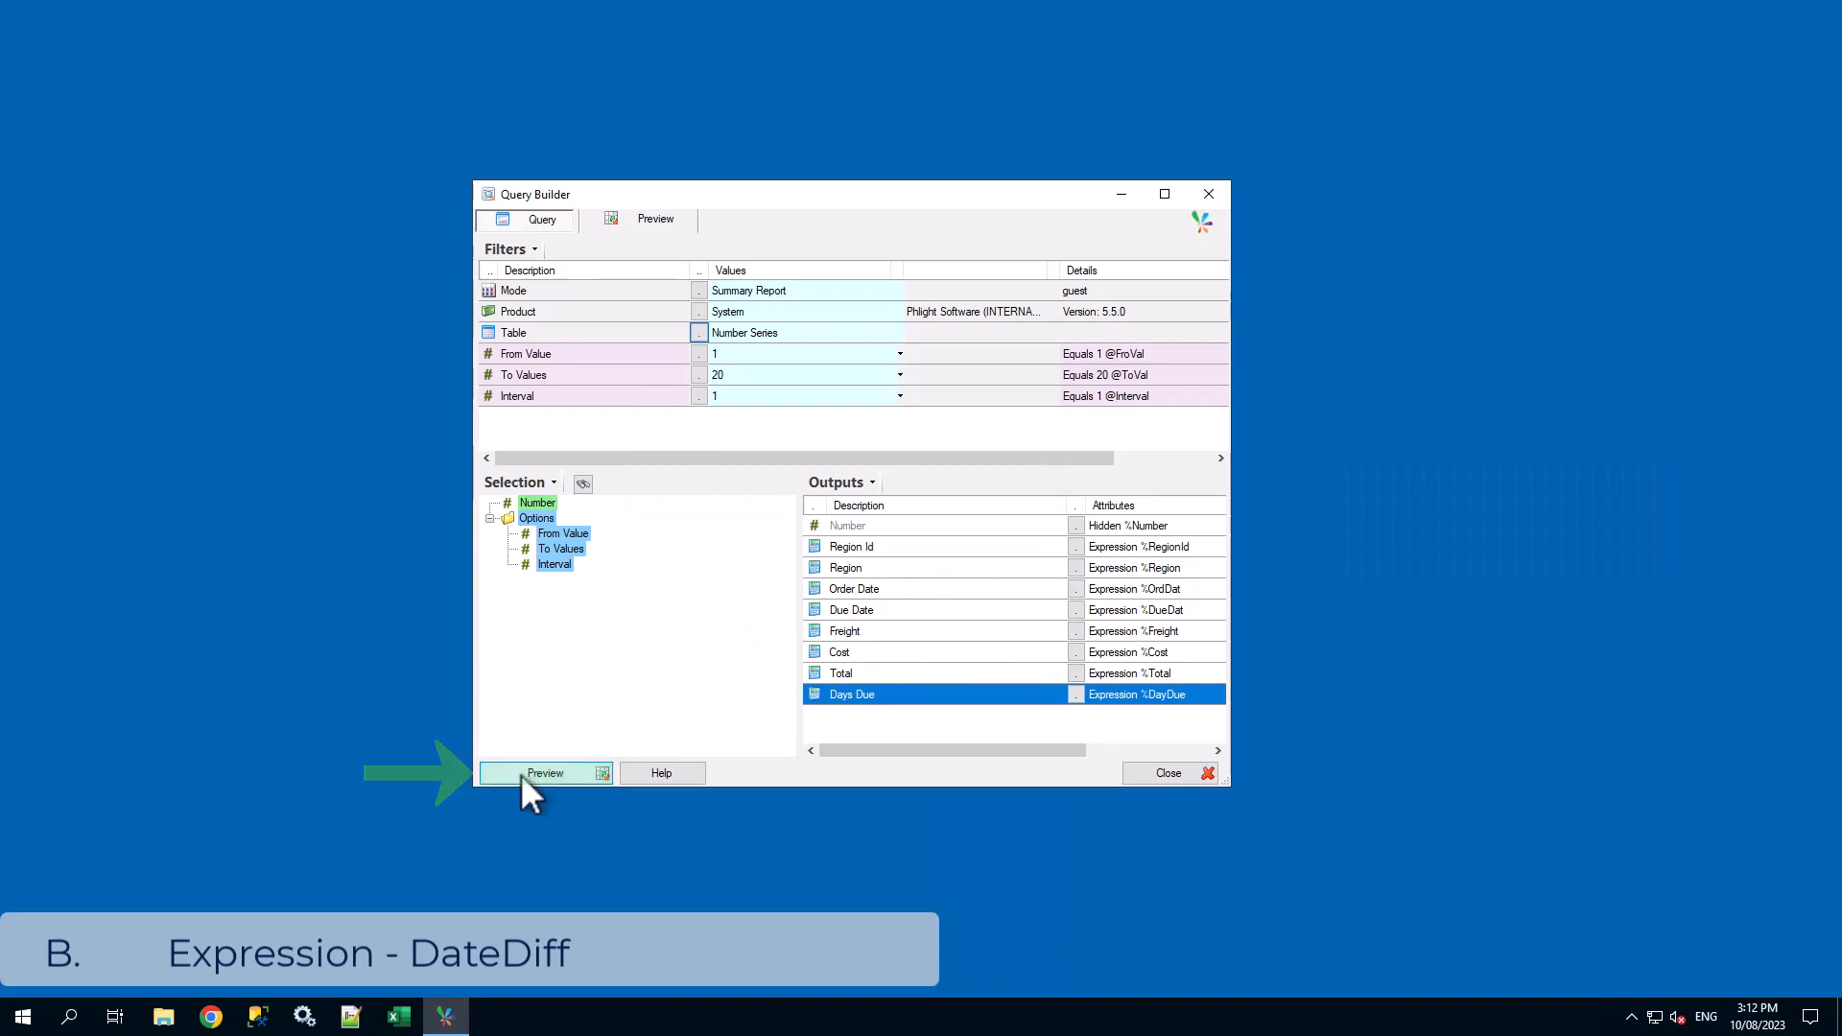
{"action": "left_click", "coordinate": [522, 773]}
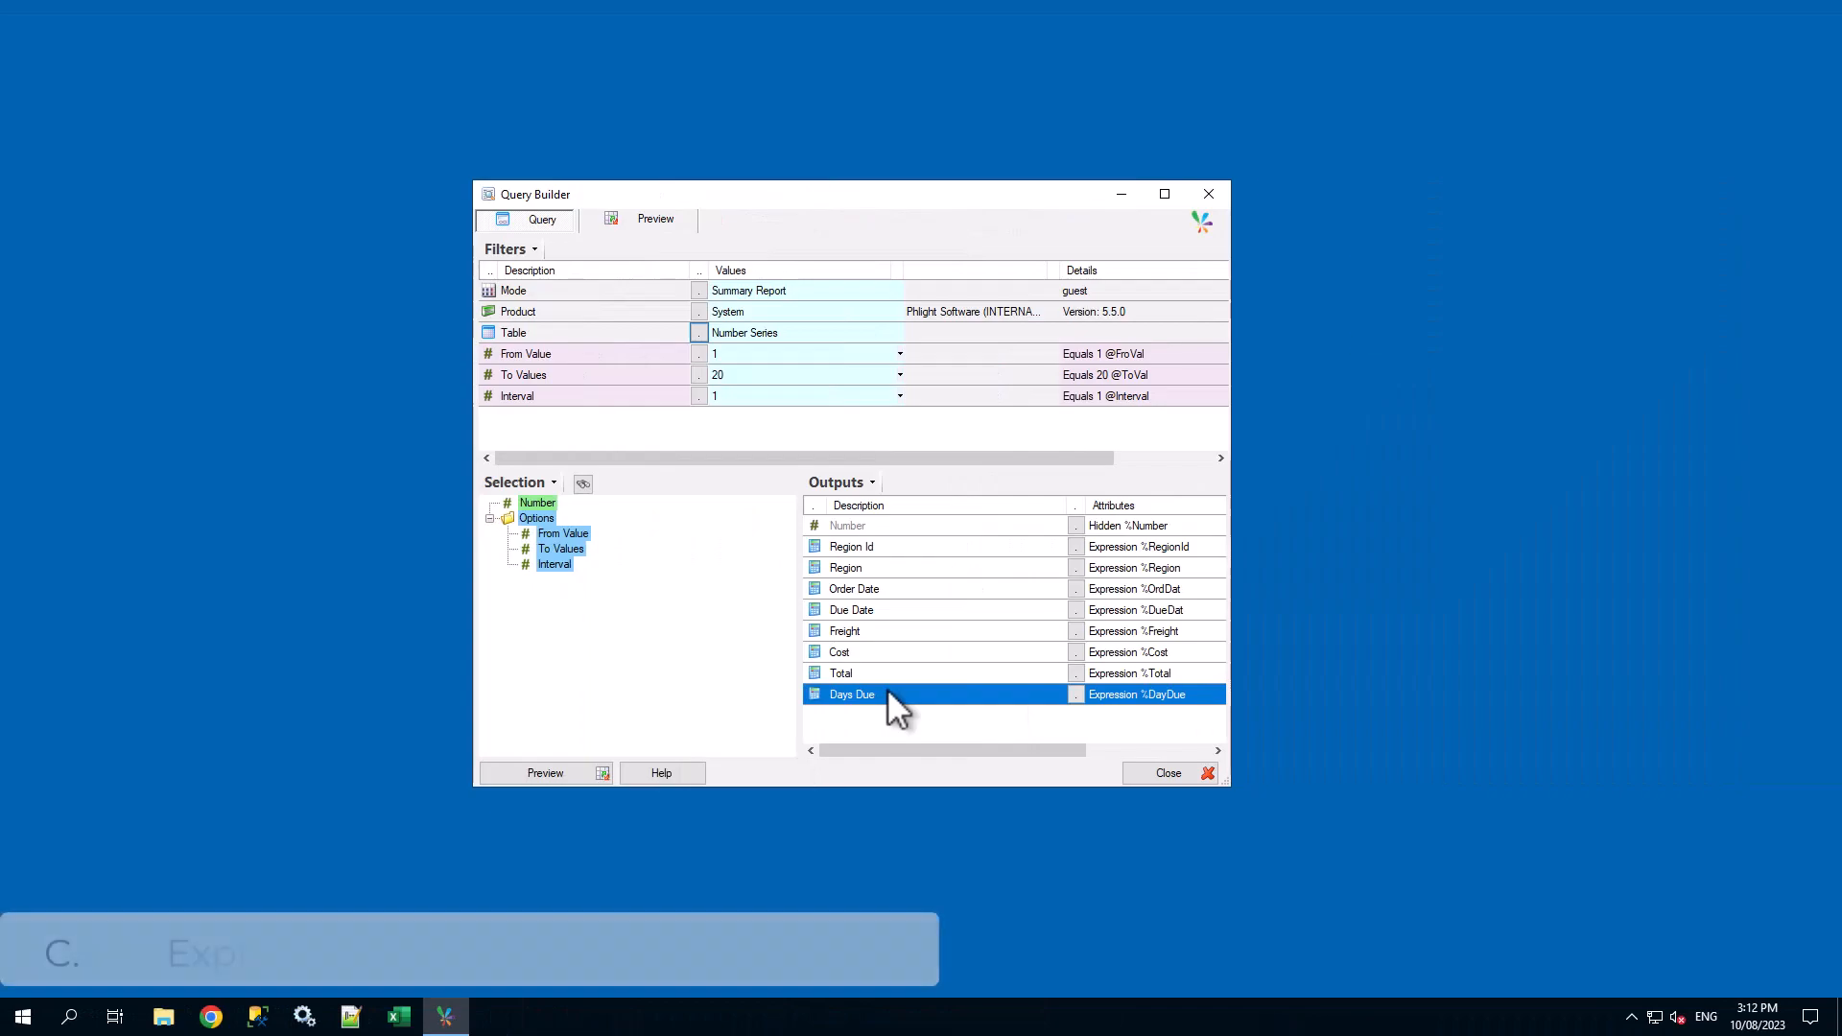
Add an output expression with the data type Percentage and the formula {%Freight} / {%Total}
{"action": "right_click", "coordinate": [889, 690]}
{"action": "left_click", "coordinate": [977, 845]}
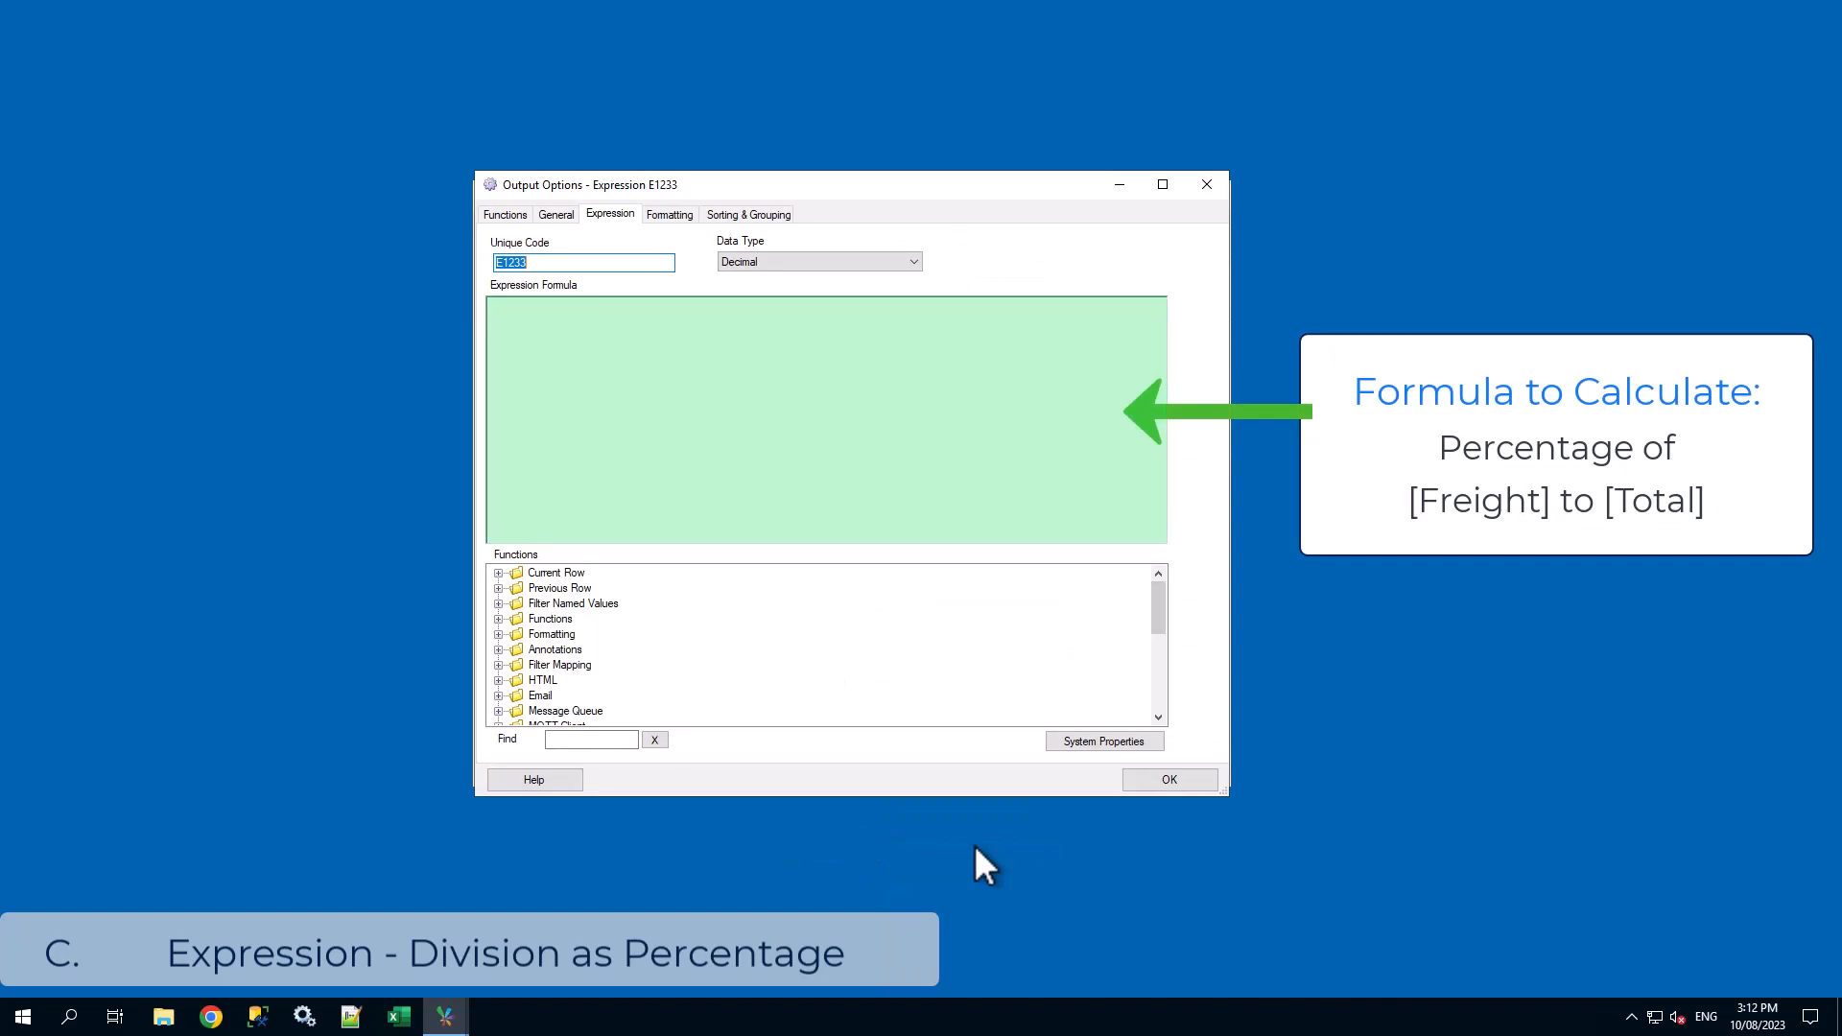
{"action": "left_click", "coordinate": [798, 264]}
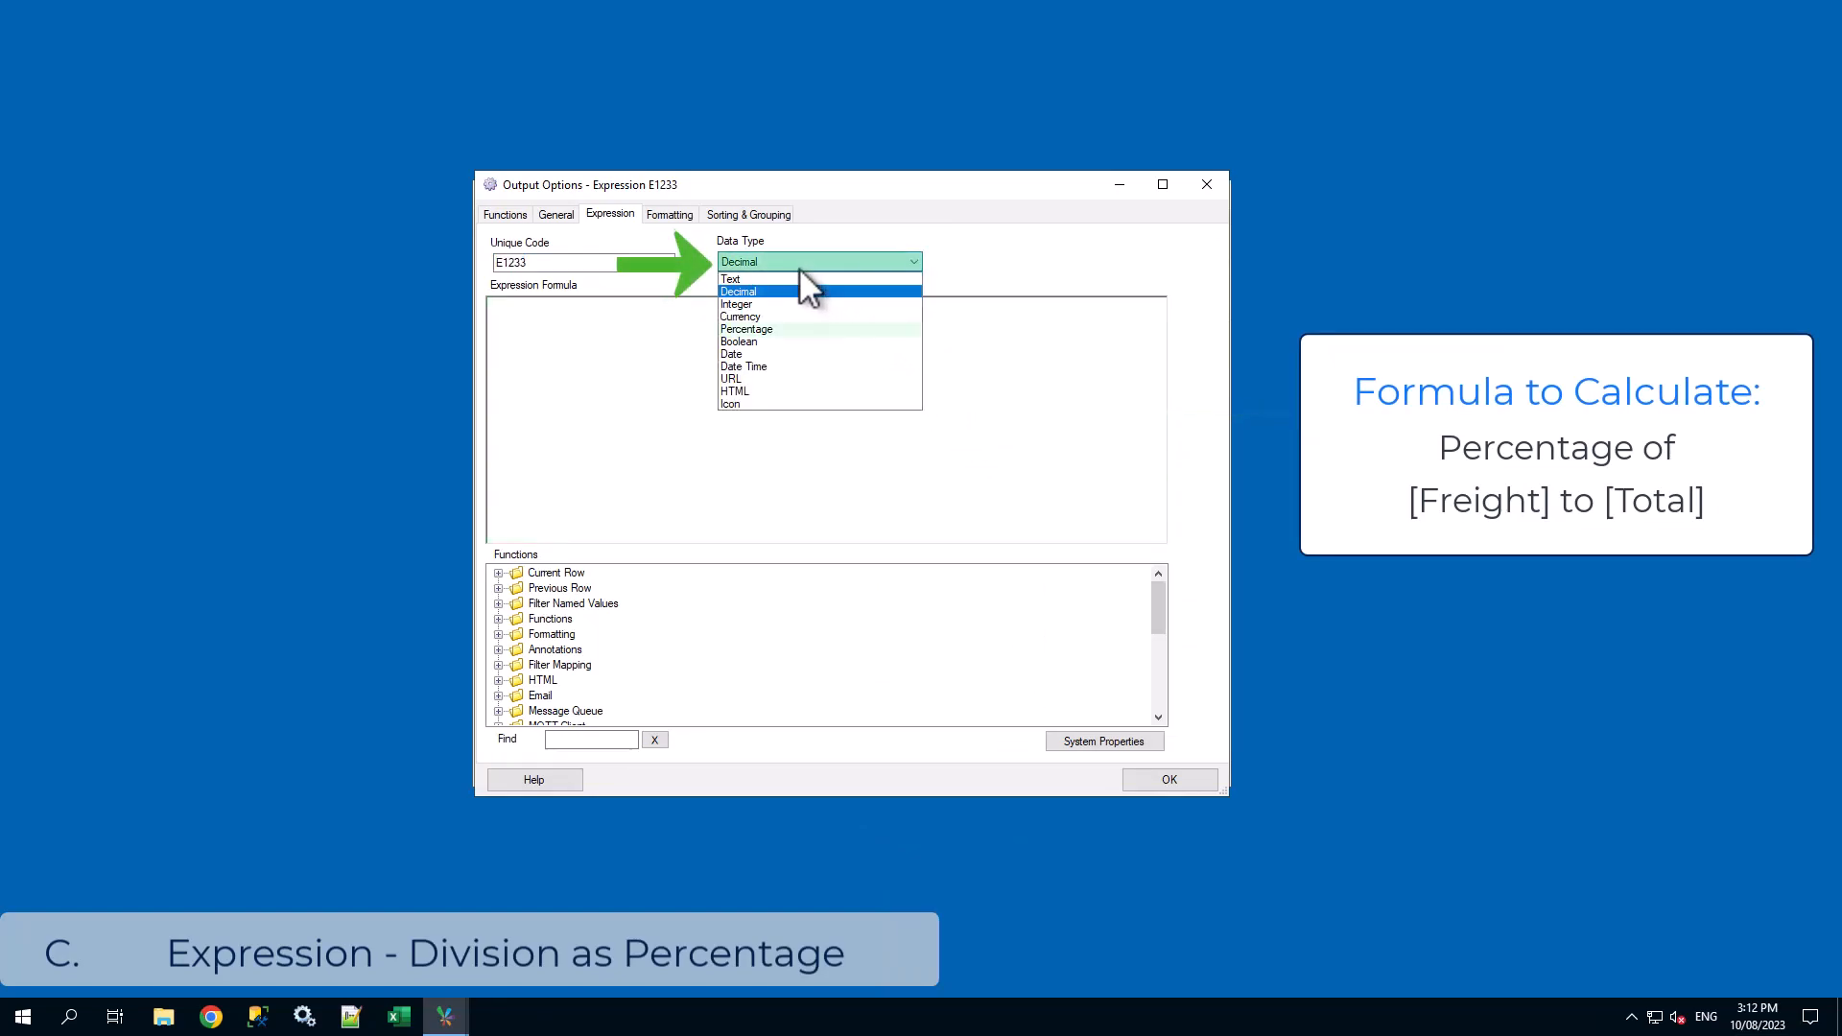
{"action": "left_click", "coordinate": [802, 329]}
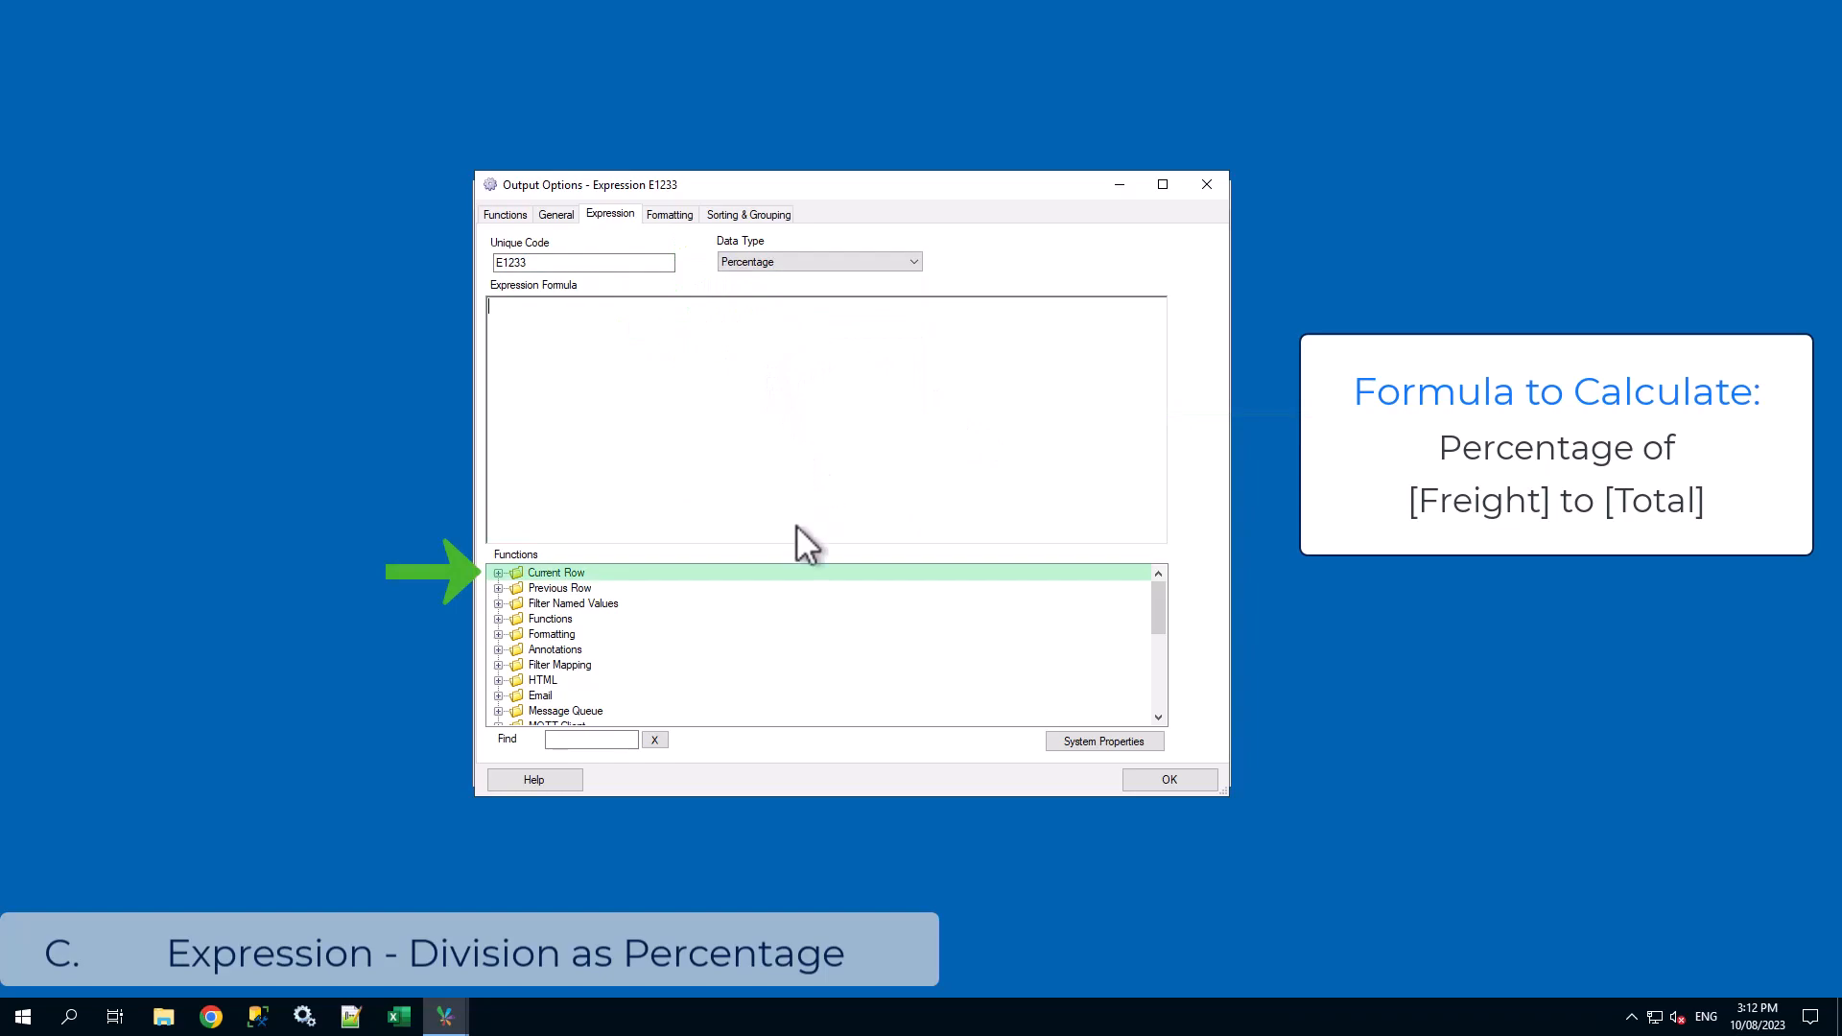
{"action": "left_click", "coordinate": [500, 573]}
{"action": "left_click_drag", "start_coordinate": [582, 666], "coordinate": [723, 490]}
{"action": "type", "text": "/"}
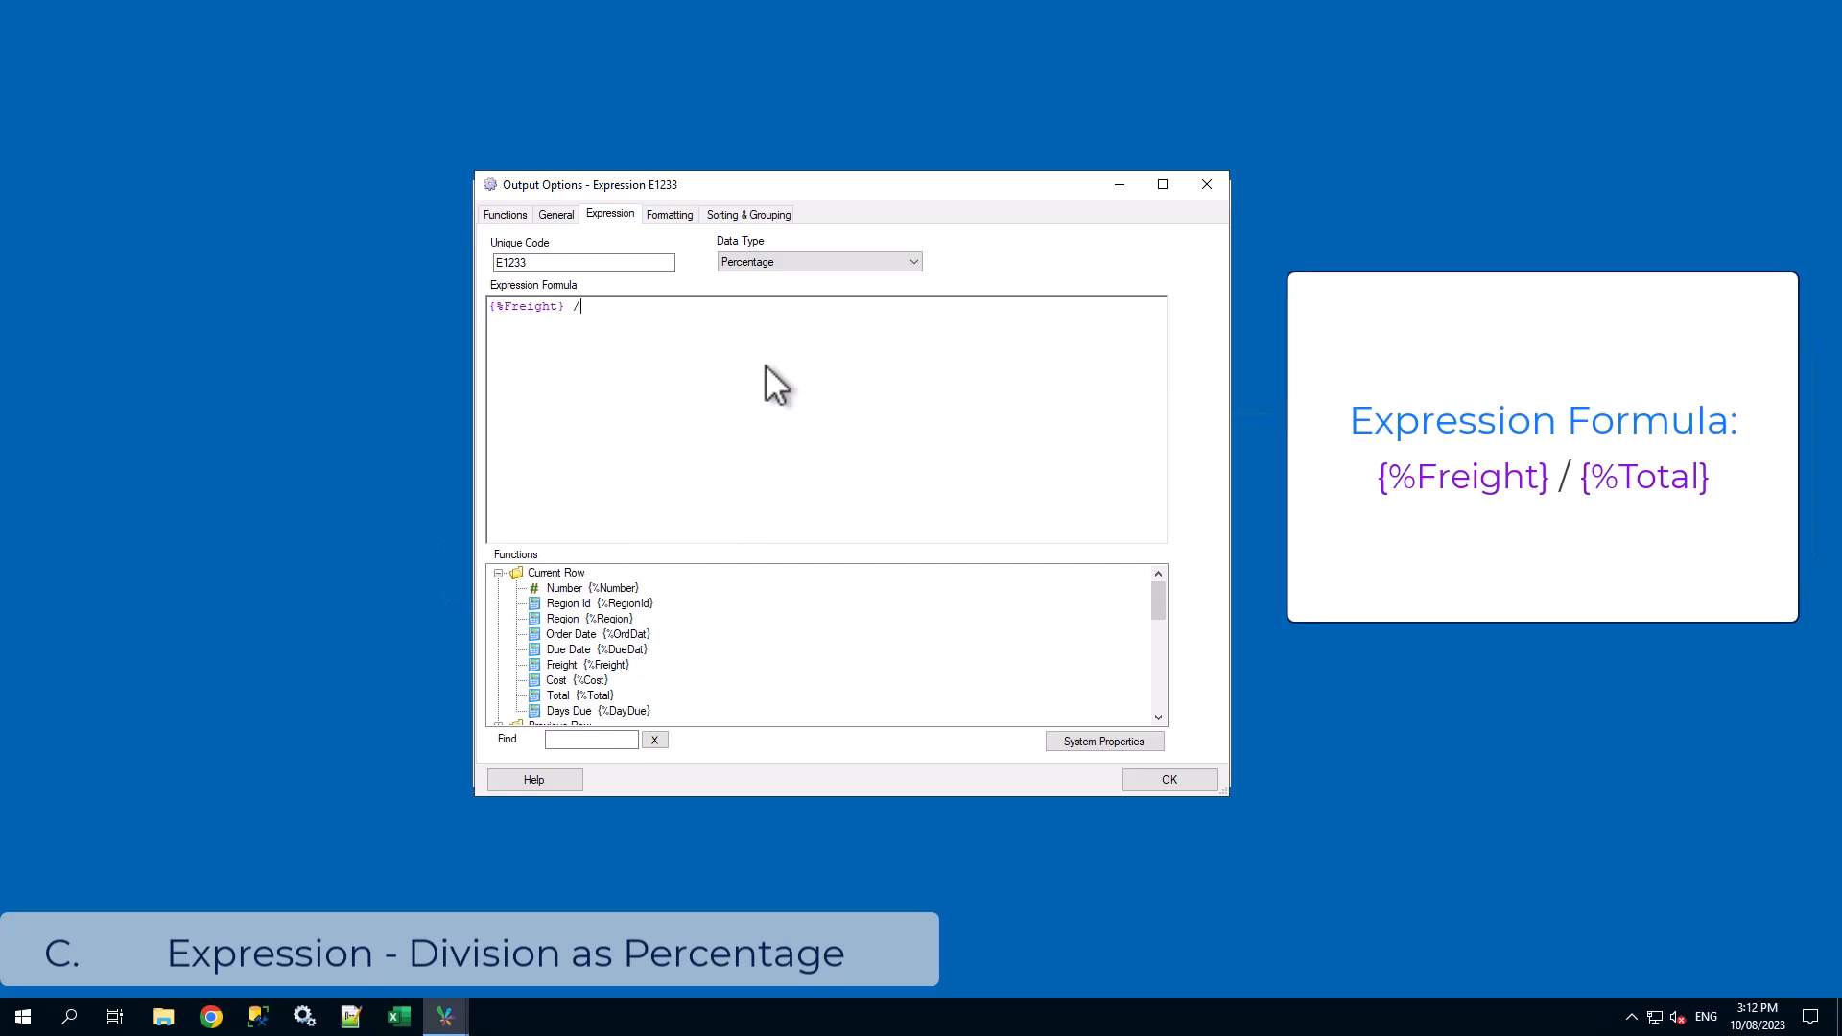
{"action": "double_click", "coordinate": [588, 696]}
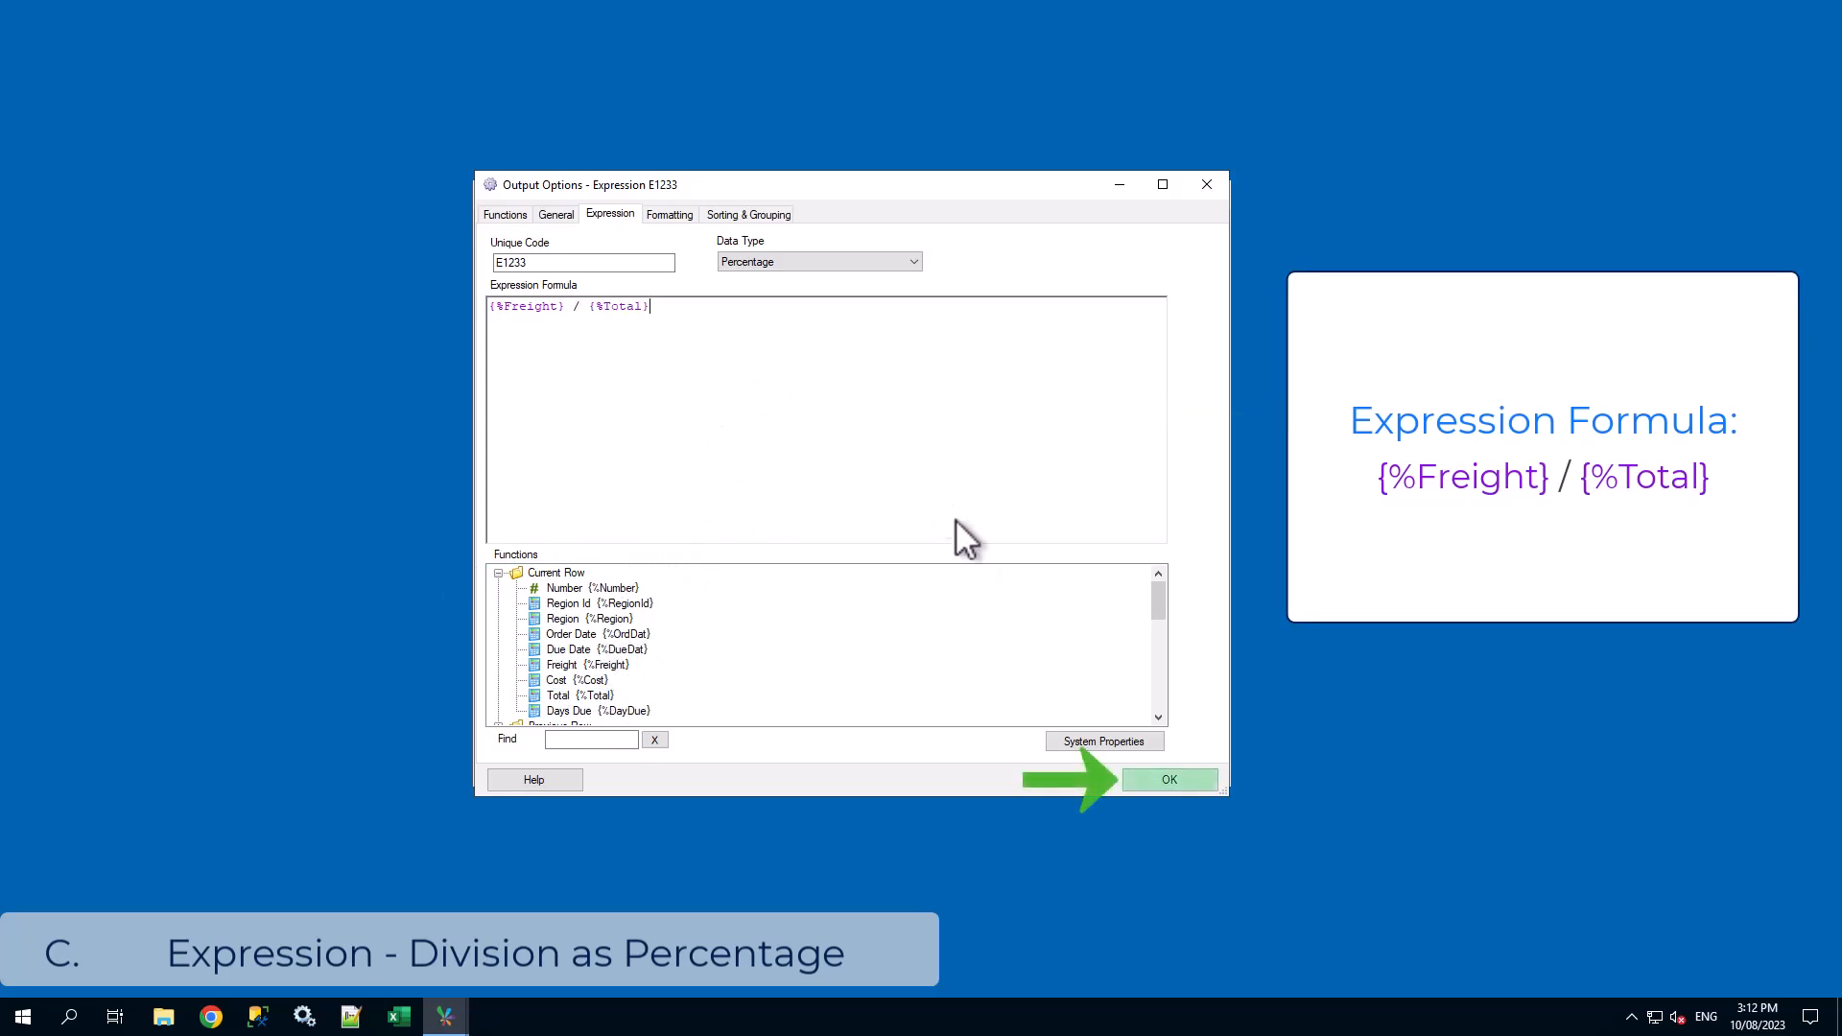
{"action": "left_click", "coordinate": [1169, 777]}
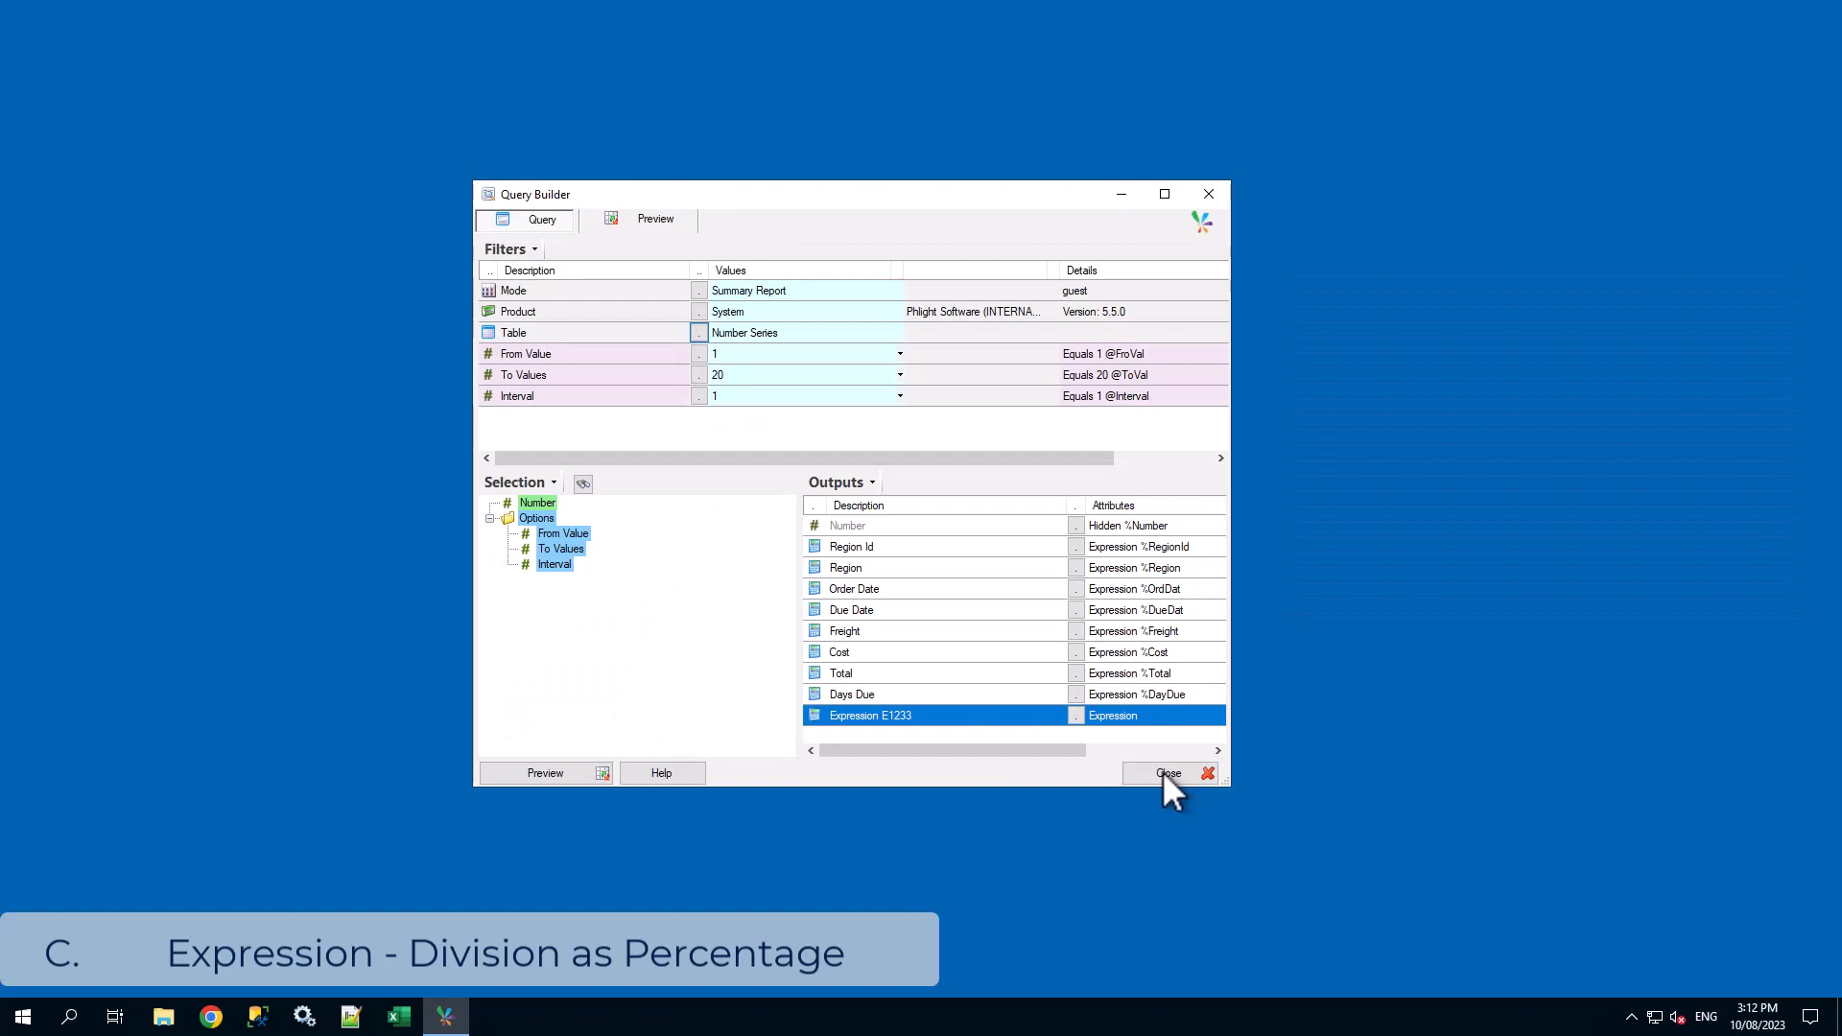
Change the percentage expression's description to "Freight %" and preview the query
{"action": "right_click", "coordinate": [929, 716]}
{"action": "left_click", "coordinate": [1032, 644]}
{"action": "type", "text": "F"}
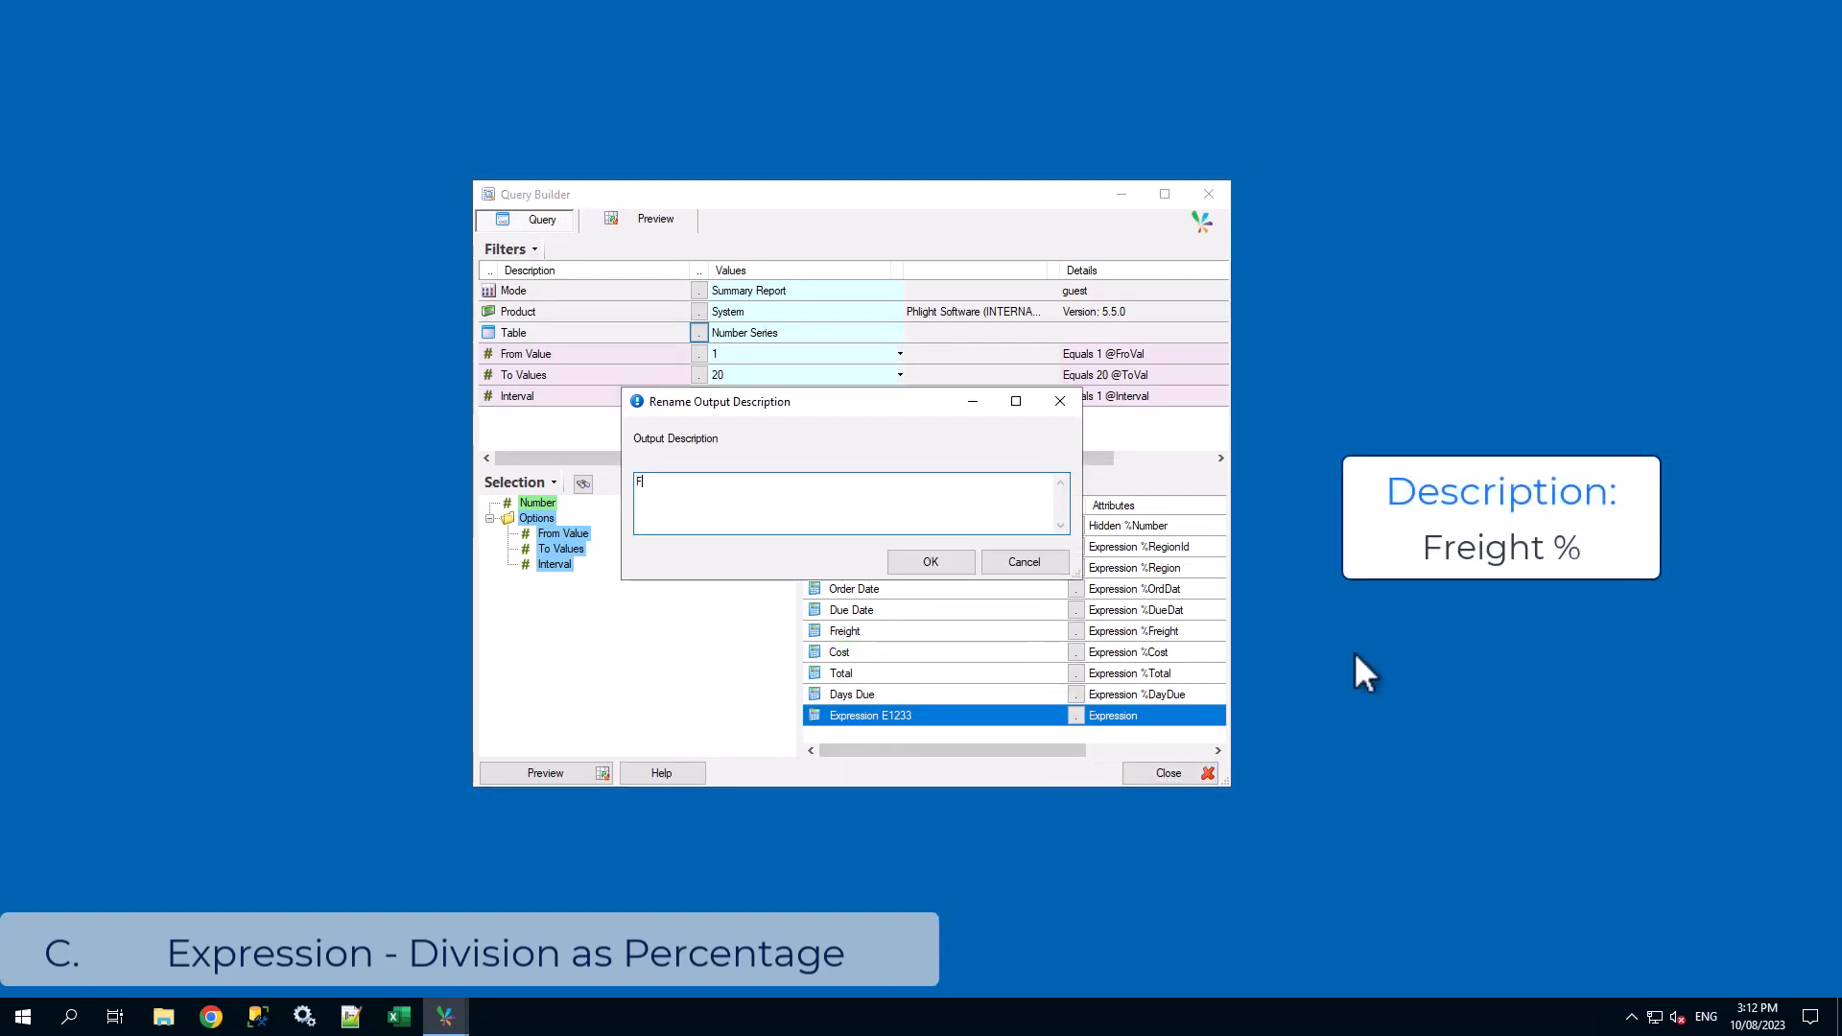
{"action": "type", "text": "reight %"}
{"action": "left_click", "coordinate": [949, 569]}
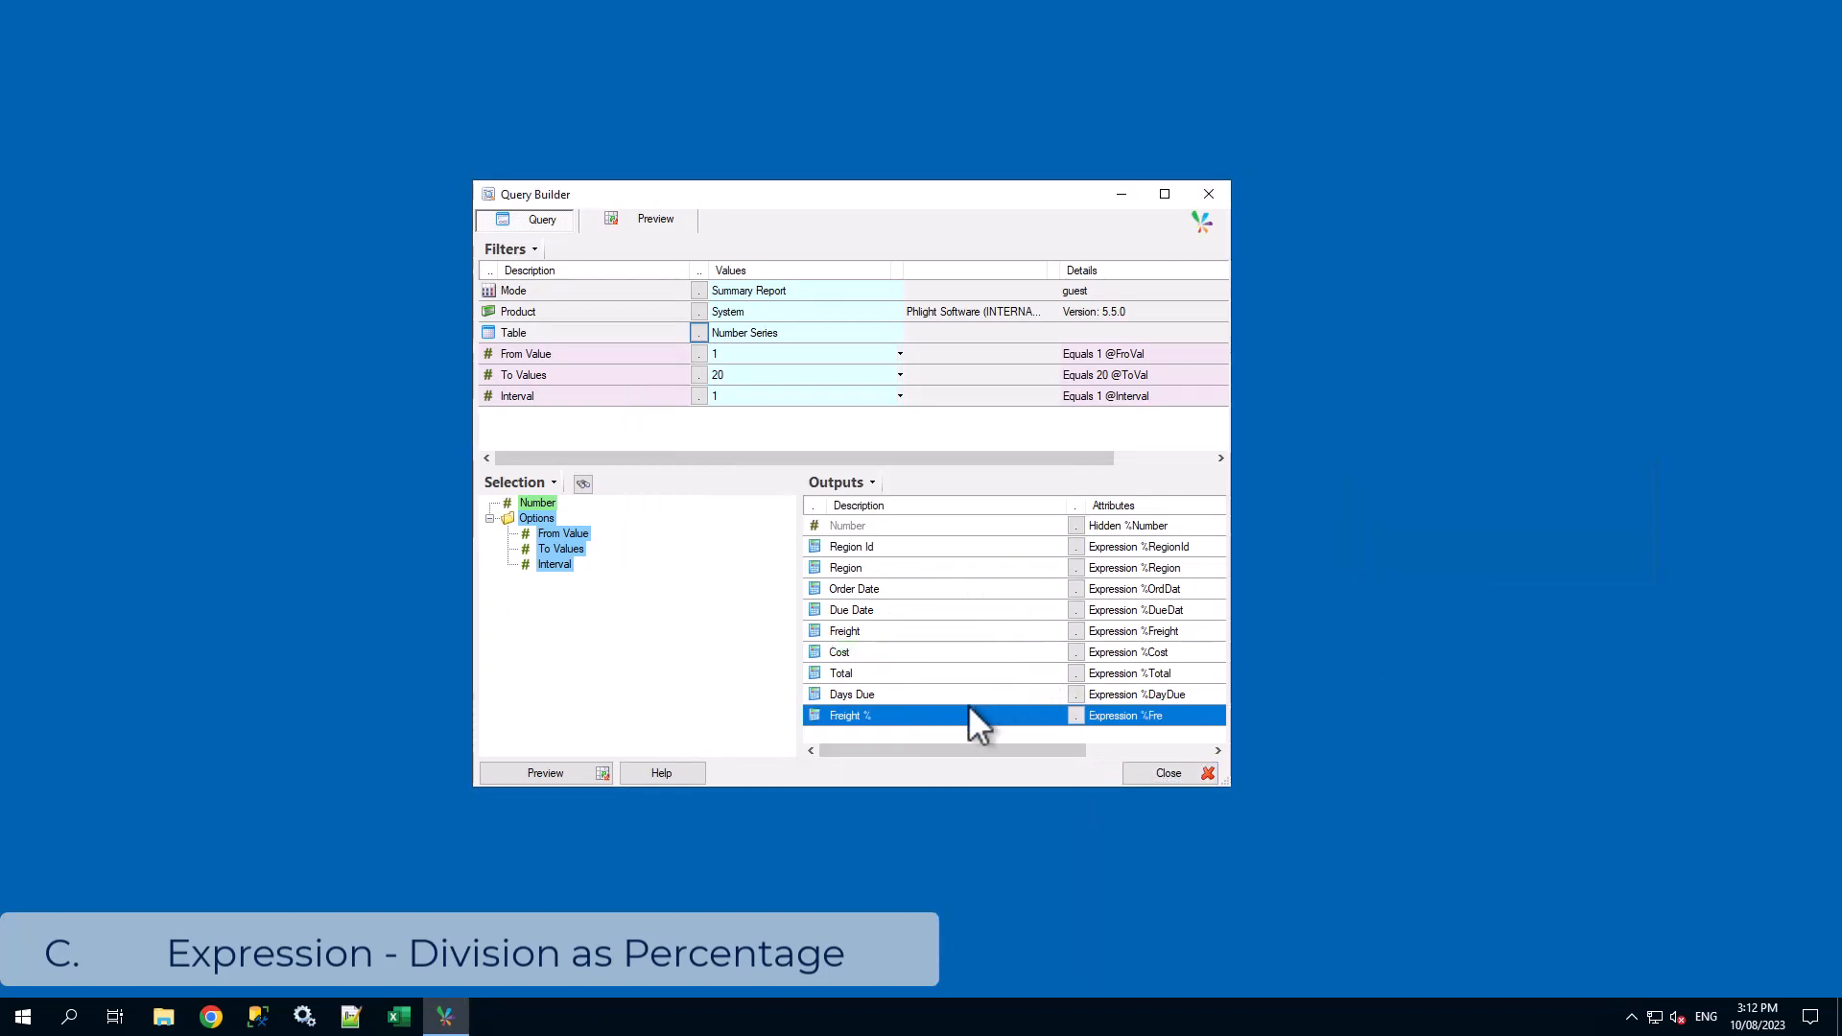
{"action": "left_click", "coordinate": [557, 780]}
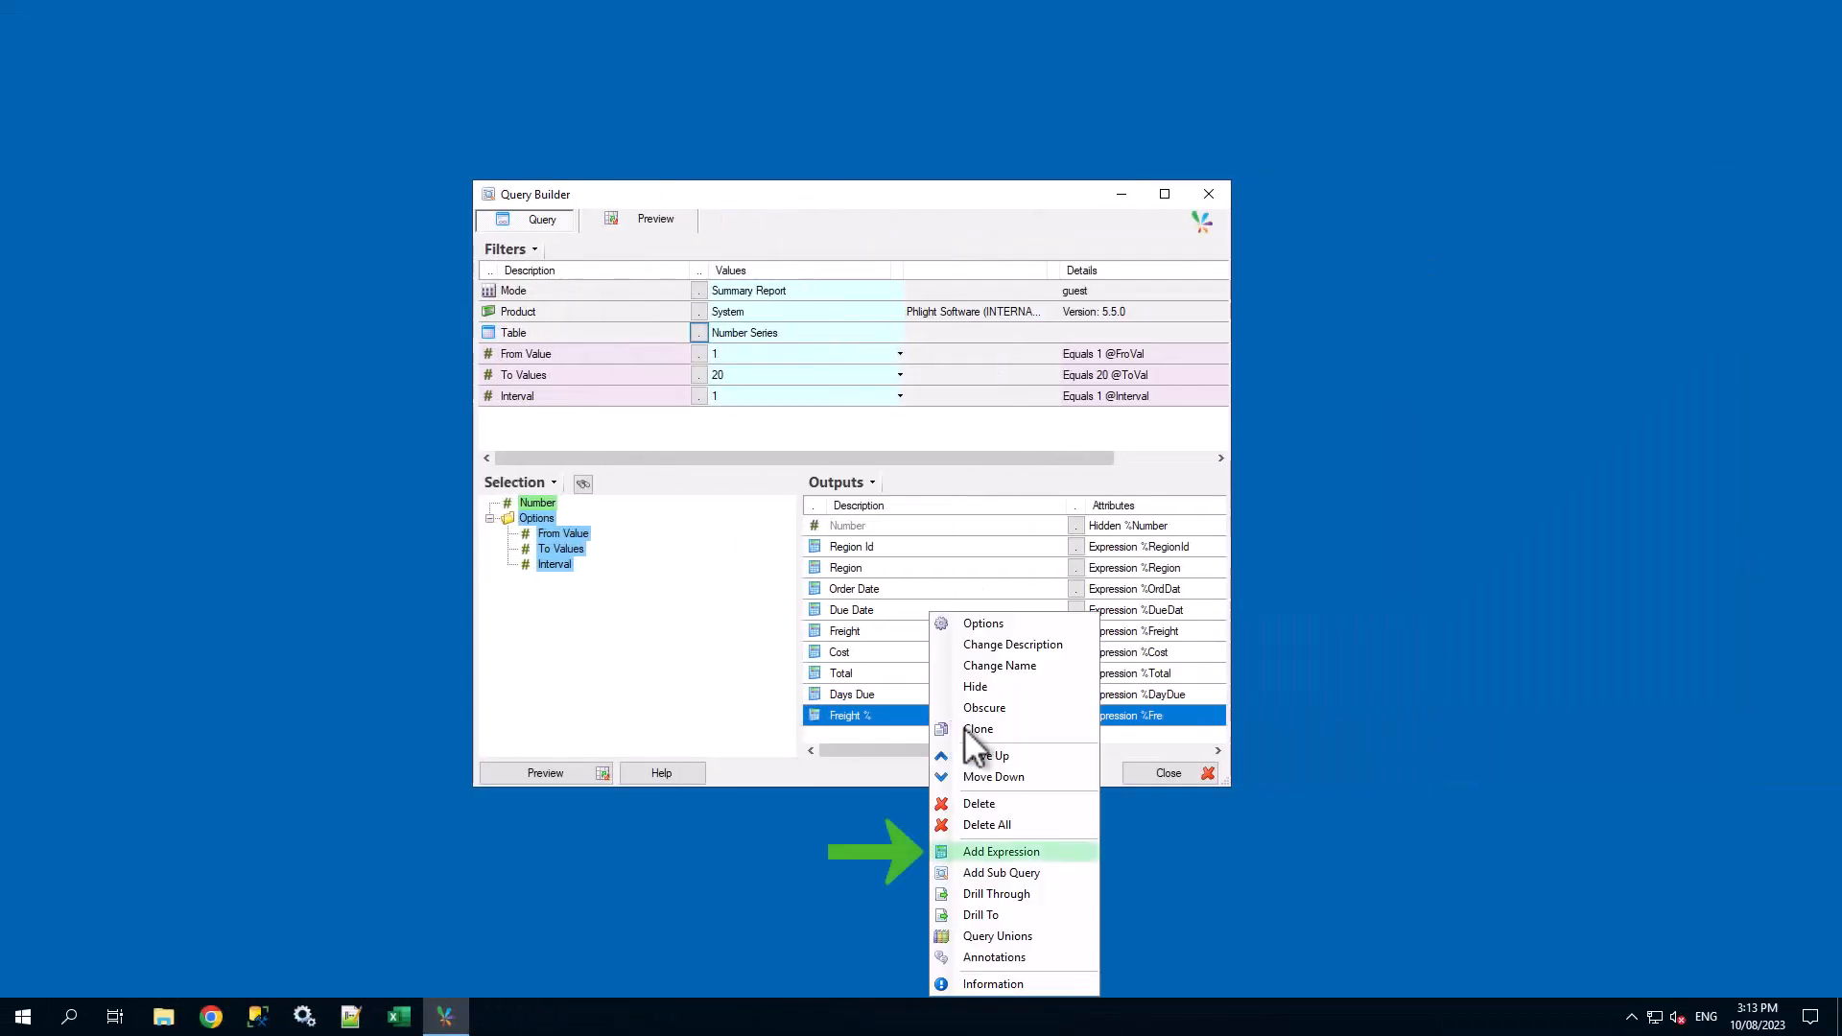
Add an output expression with the formula {%Previous:RunTot} + {%Total} to accumulate the total from the previous row
{"action": "left_click", "coordinate": [1022, 850]}
{"action": "left_click", "coordinate": [729, 351]}
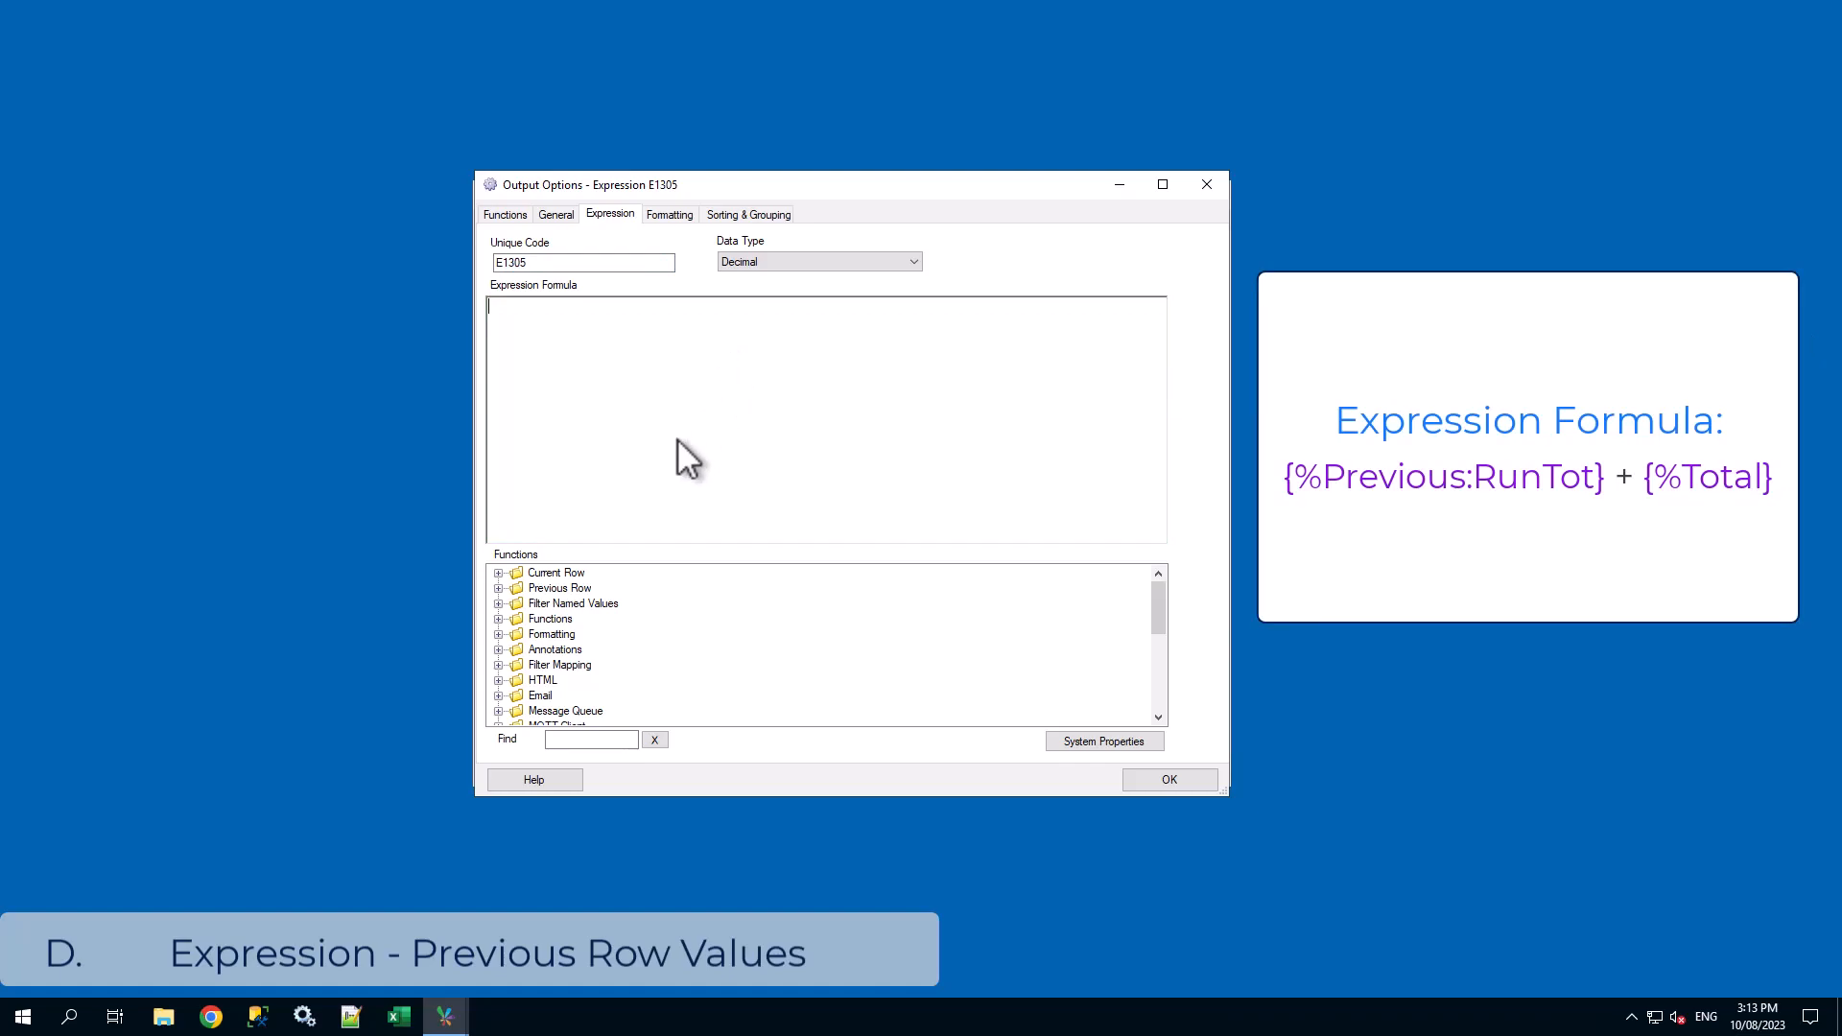
{"action": "type", "text": "{%Previous:RunTot} +"}
{"action": "left_click", "coordinate": [498, 574]}
{"action": "double_click", "coordinate": [567, 694]}
{"action": "left_click", "coordinate": [499, 574]}
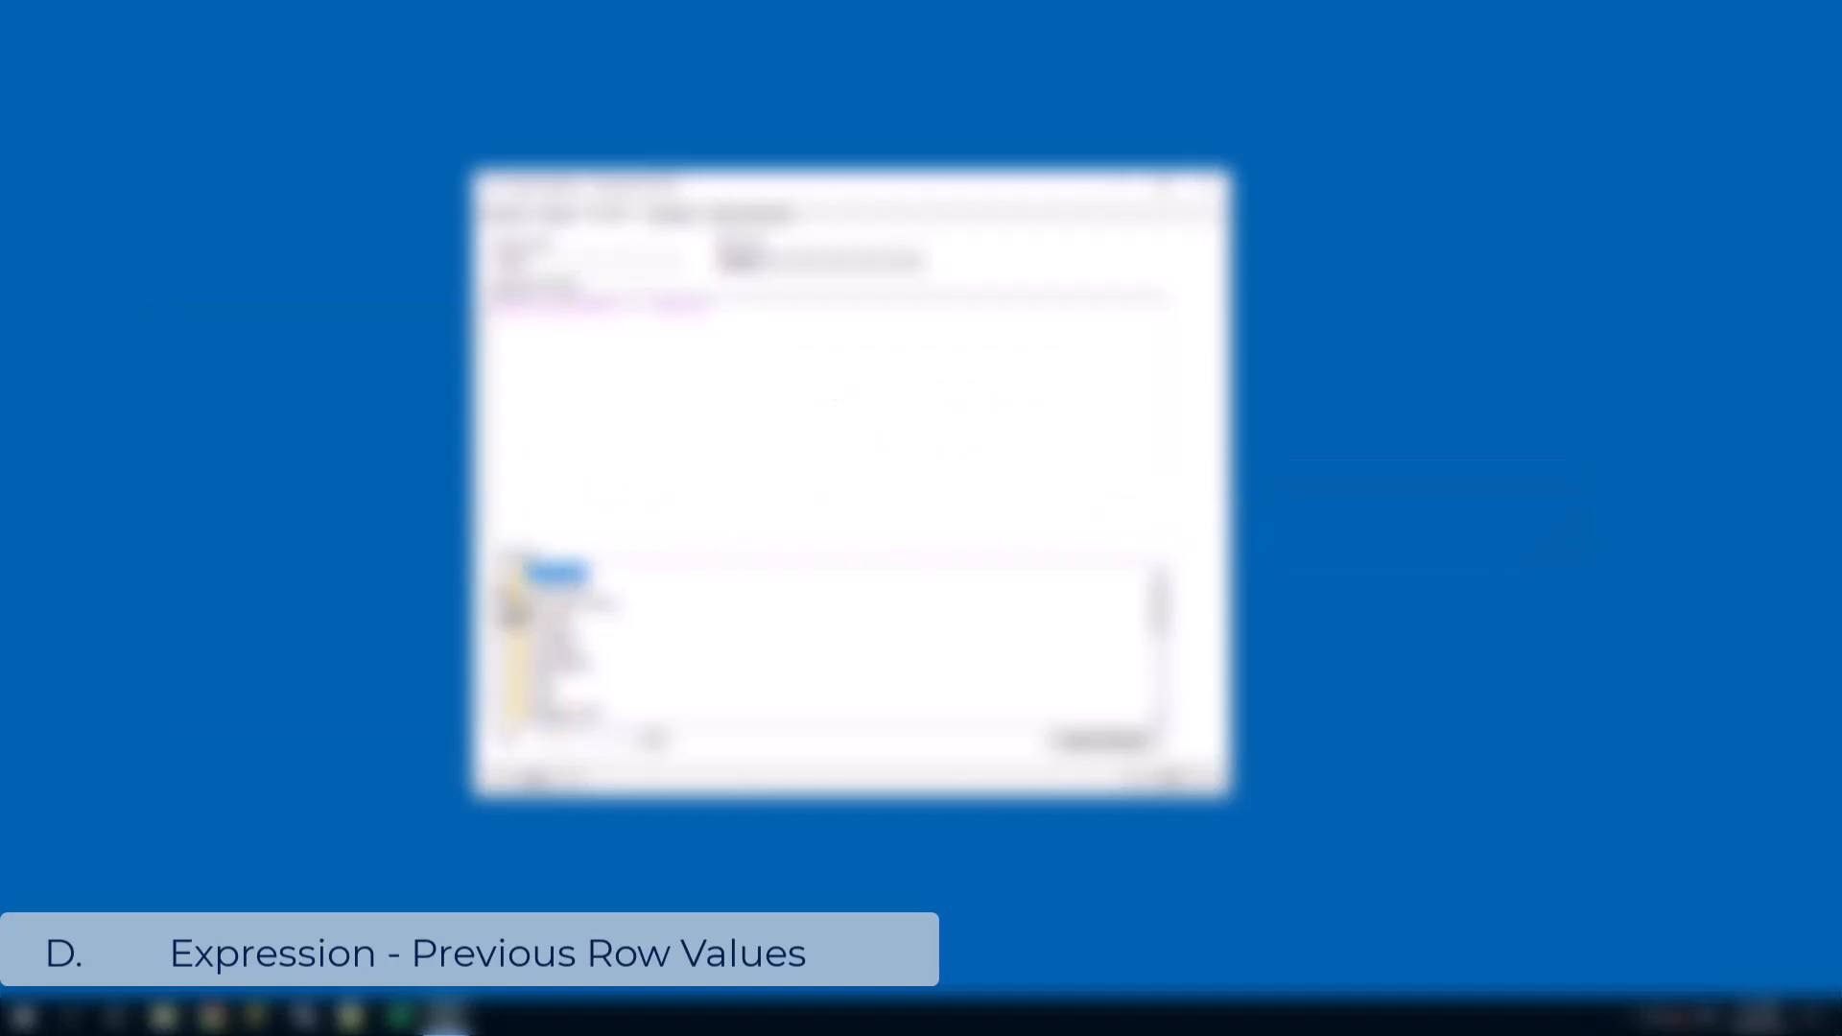
{"action": "left_click", "coordinate": [1160, 779]}
{"action": "scroll", "coordinate": [926, 705], "scroll_direction": "down", "scroll_amount": 1}
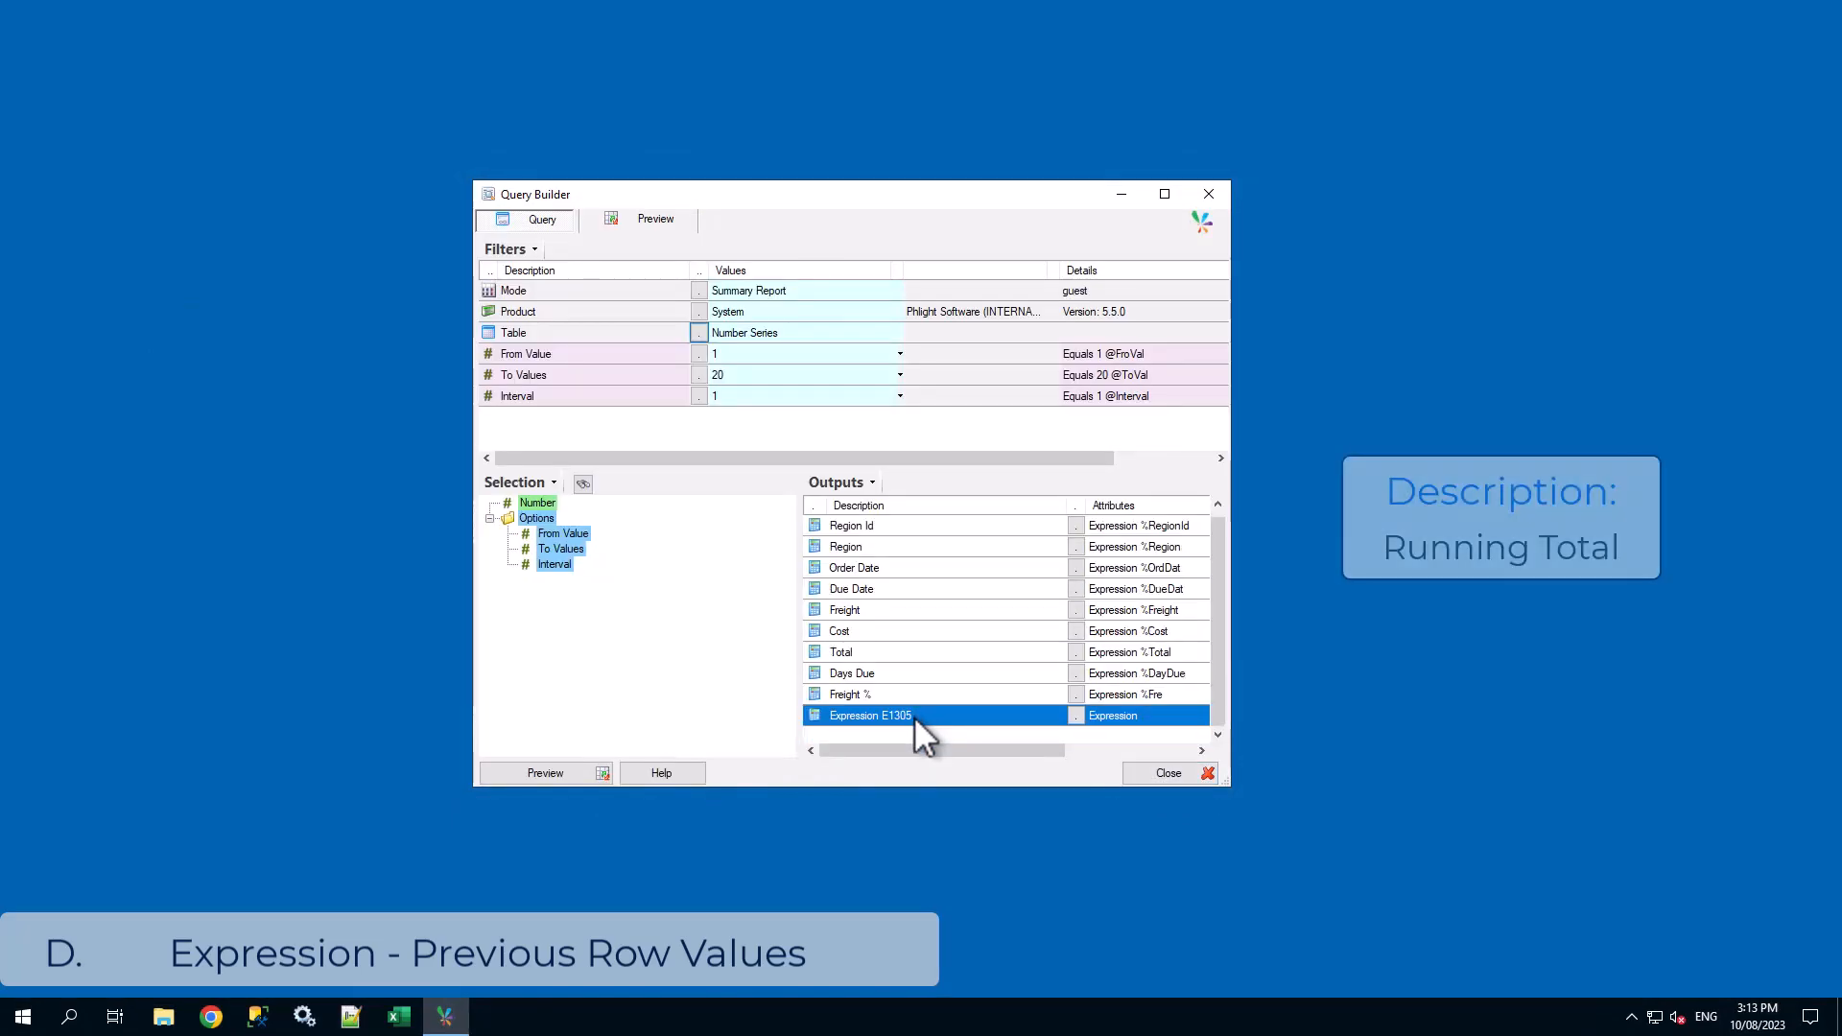
Change the previous-row expression's description to "Running Total" and preview the query in a widened window
{"action": "right_click", "coordinate": [915, 717]}
{"action": "left_click", "coordinate": [1015, 645]}
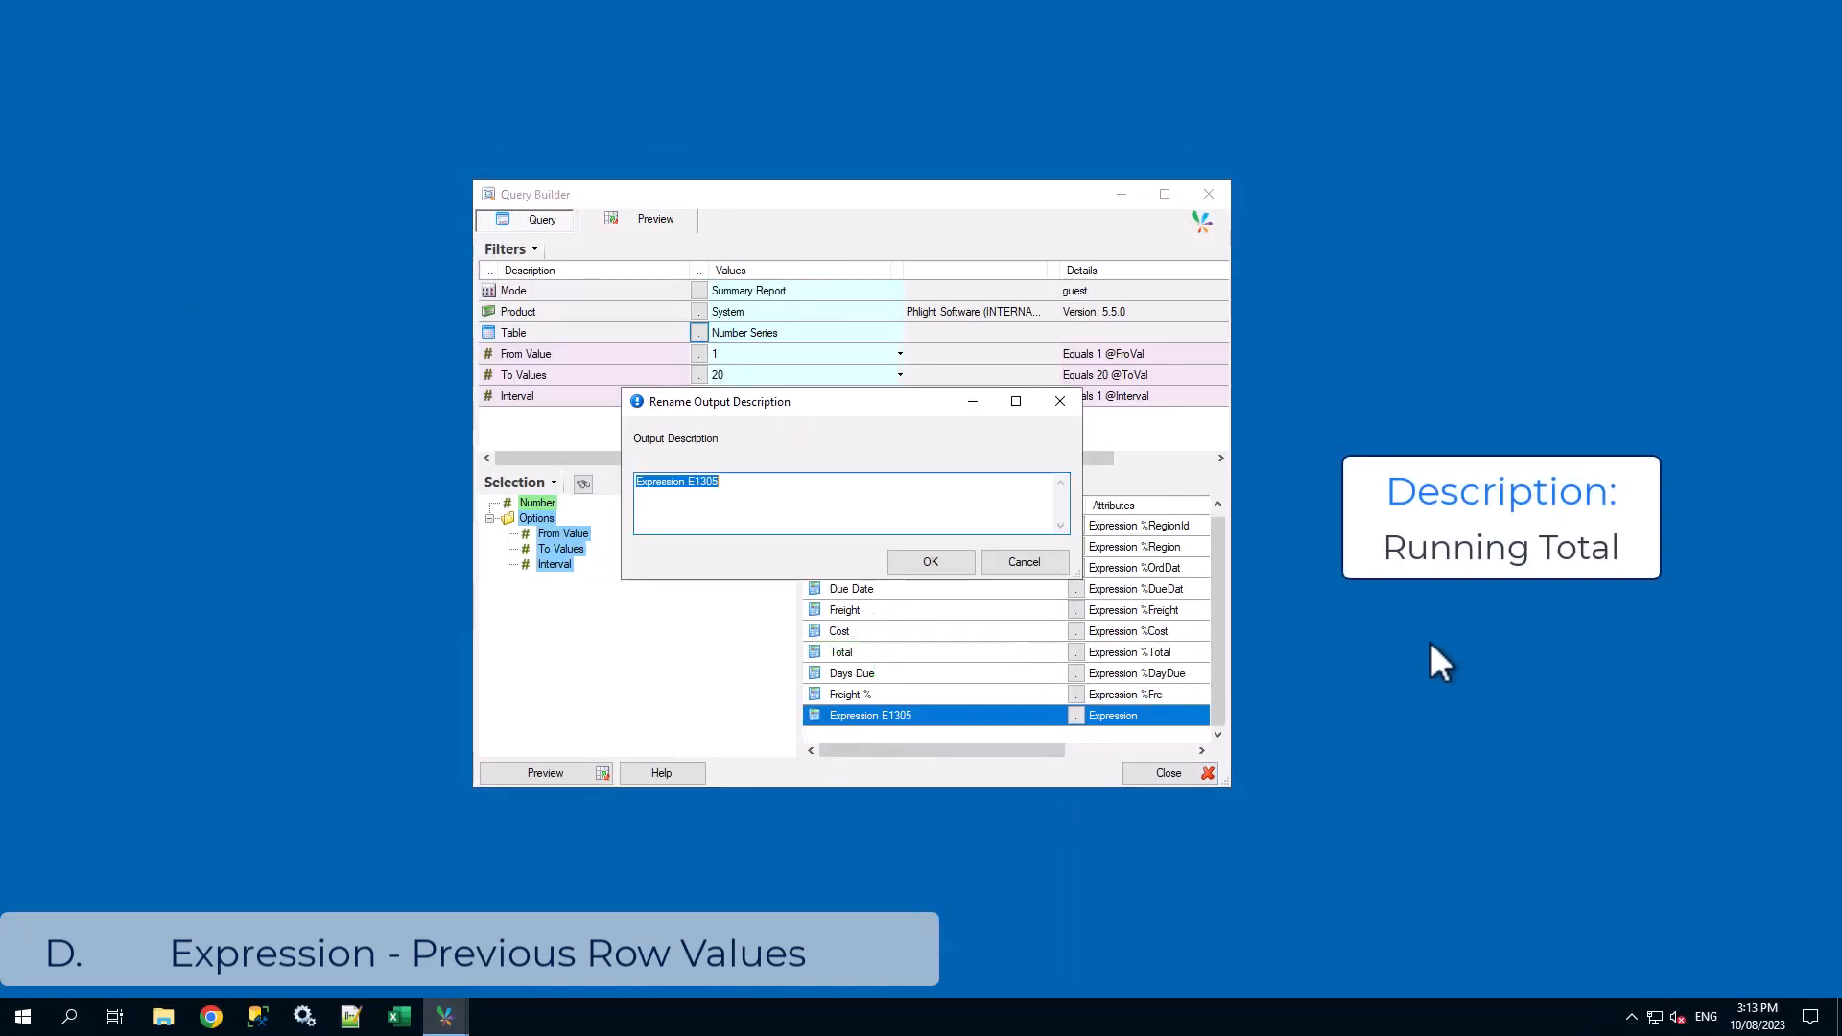
{"action": "type", "text": "Running Total"}
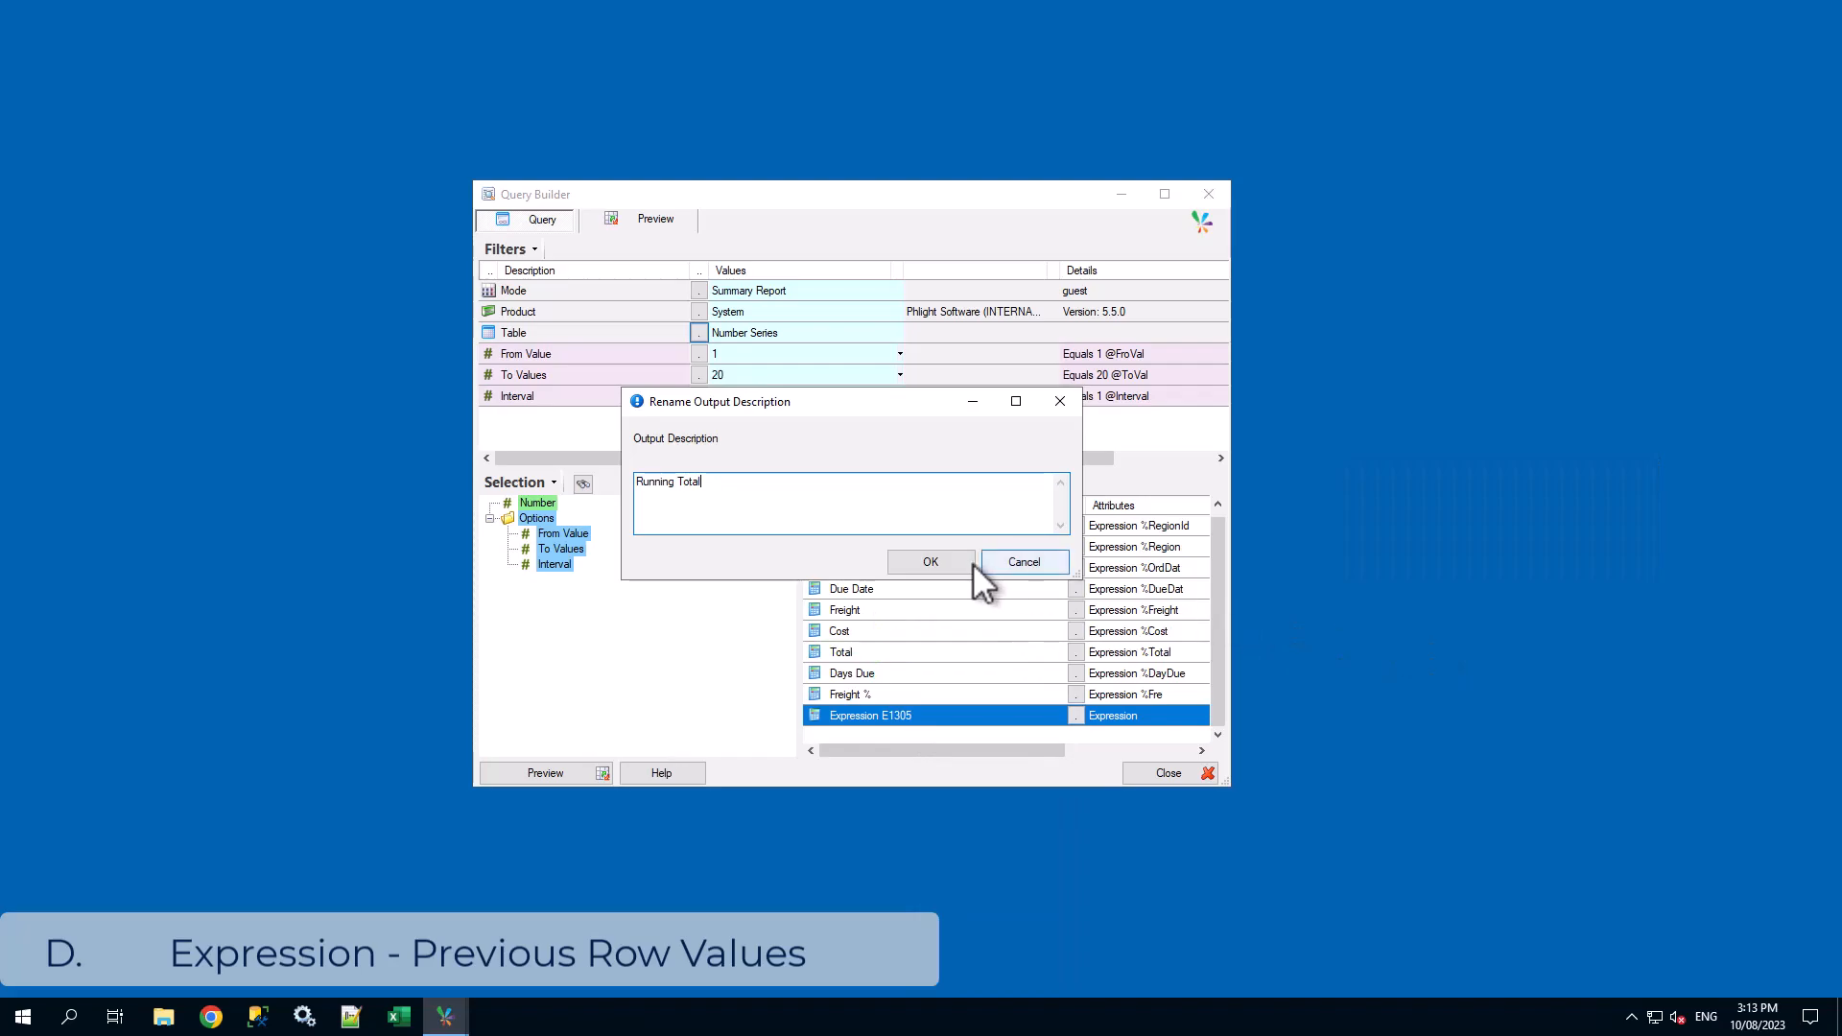
{"action": "left_click", "coordinate": [965, 563]}
{"action": "left_click", "coordinate": [572, 773]}
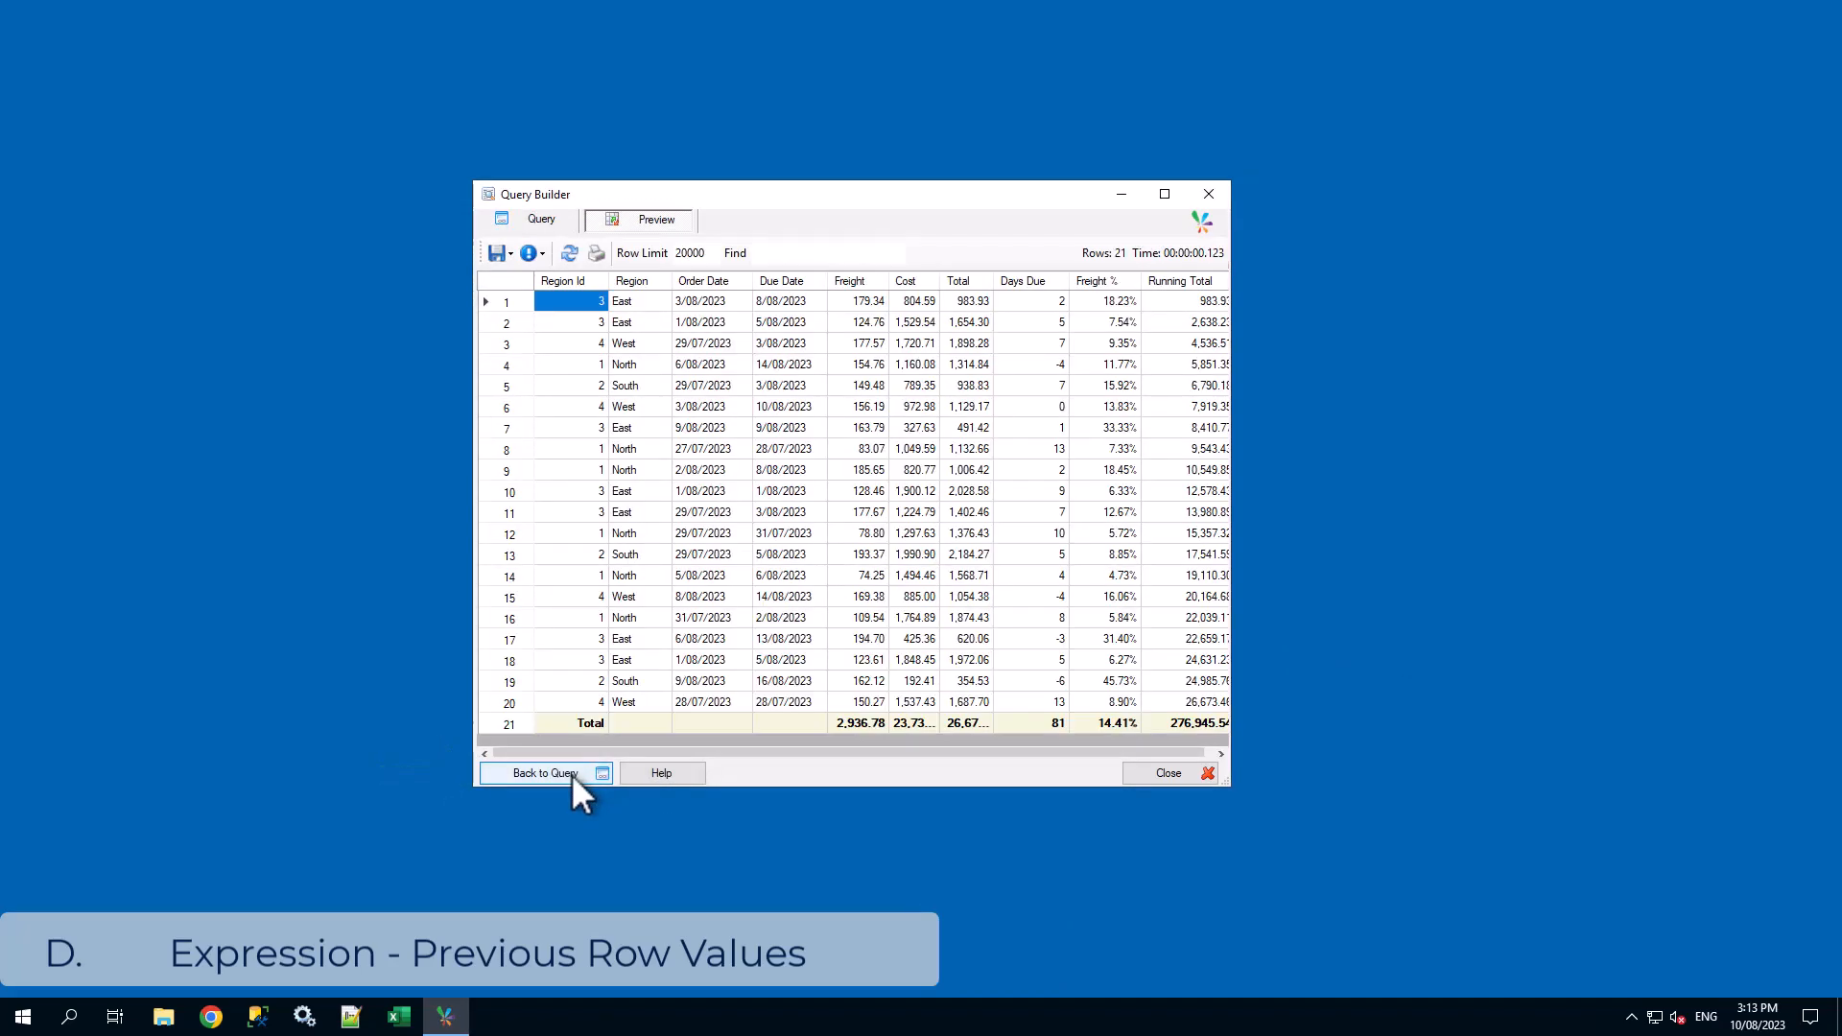
{"action": "left_click_drag", "start_coordinate": [1231, 790], "coordinate": [1433, 799]}
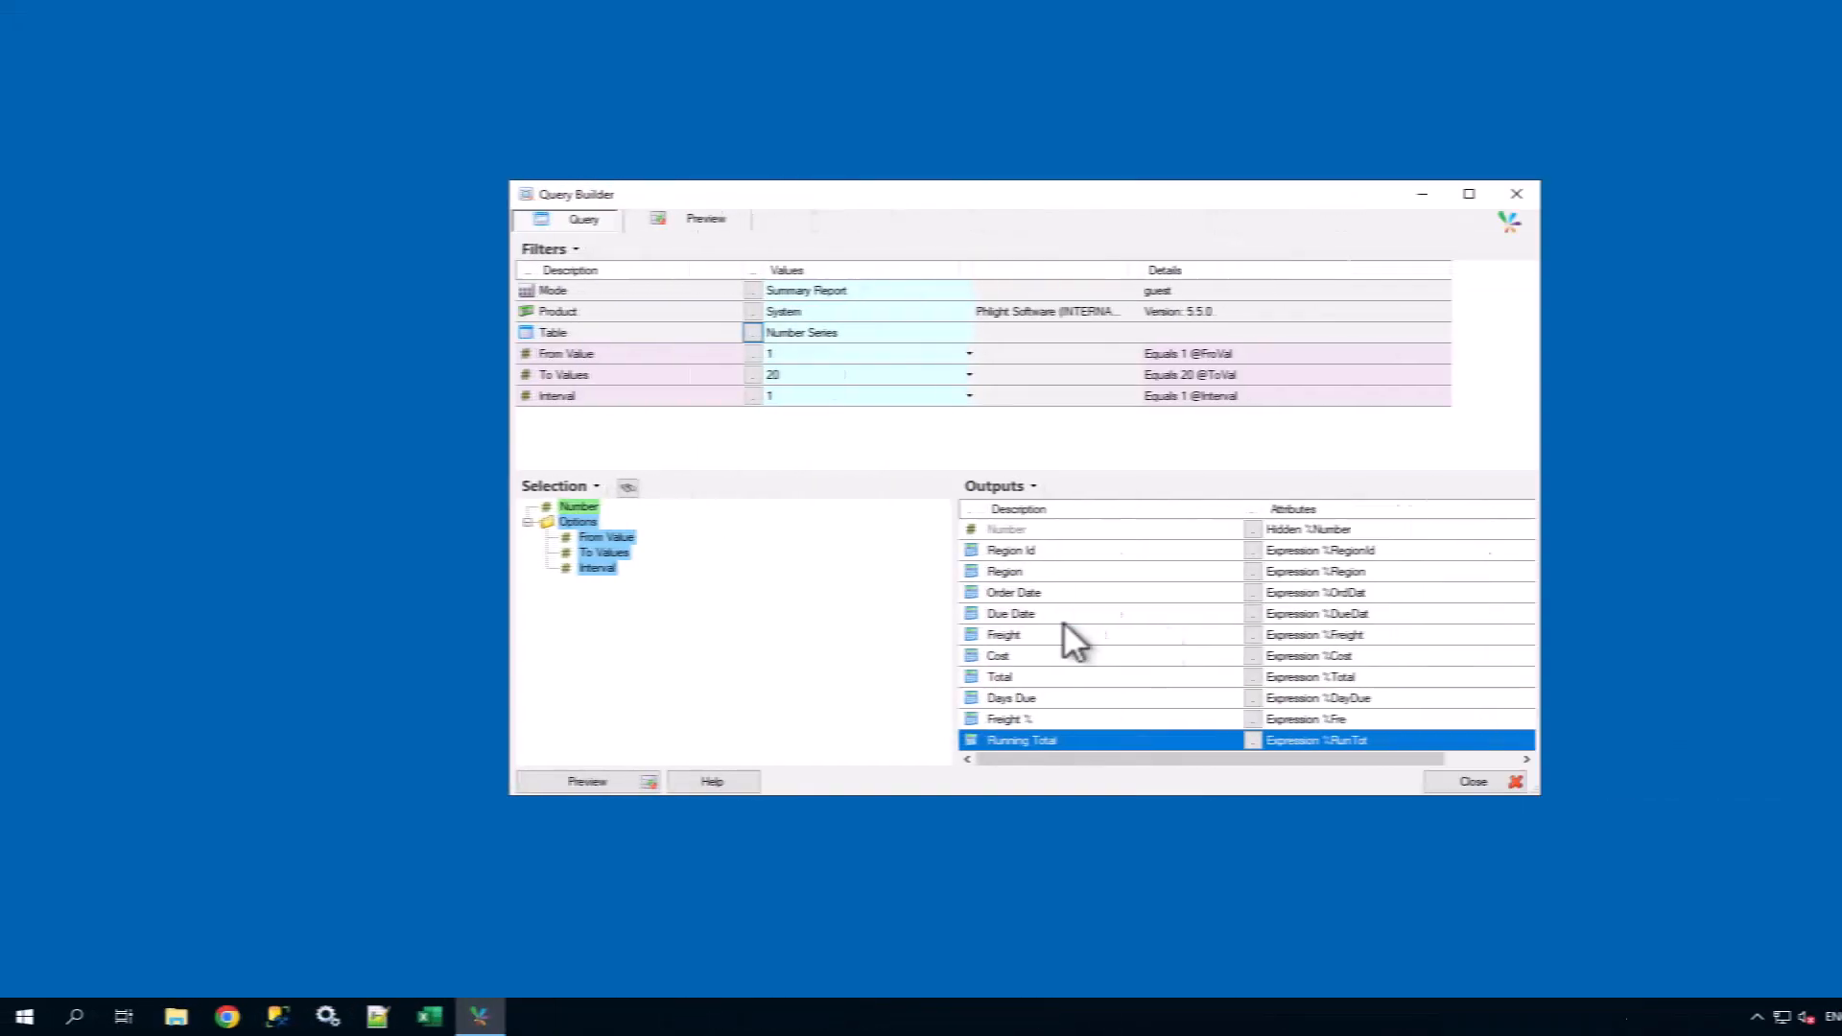
Add an output expression with the data type Text and the formula IIF( {%DayDue} < 0, "_format:bcolor[0,0]=red","_format:bcolor[0,0]=#00FF66" )
{"action": "right_click", "coordinate": [1005, 742]}
{"action": "left_click", "coordinate": [1092, 852]}
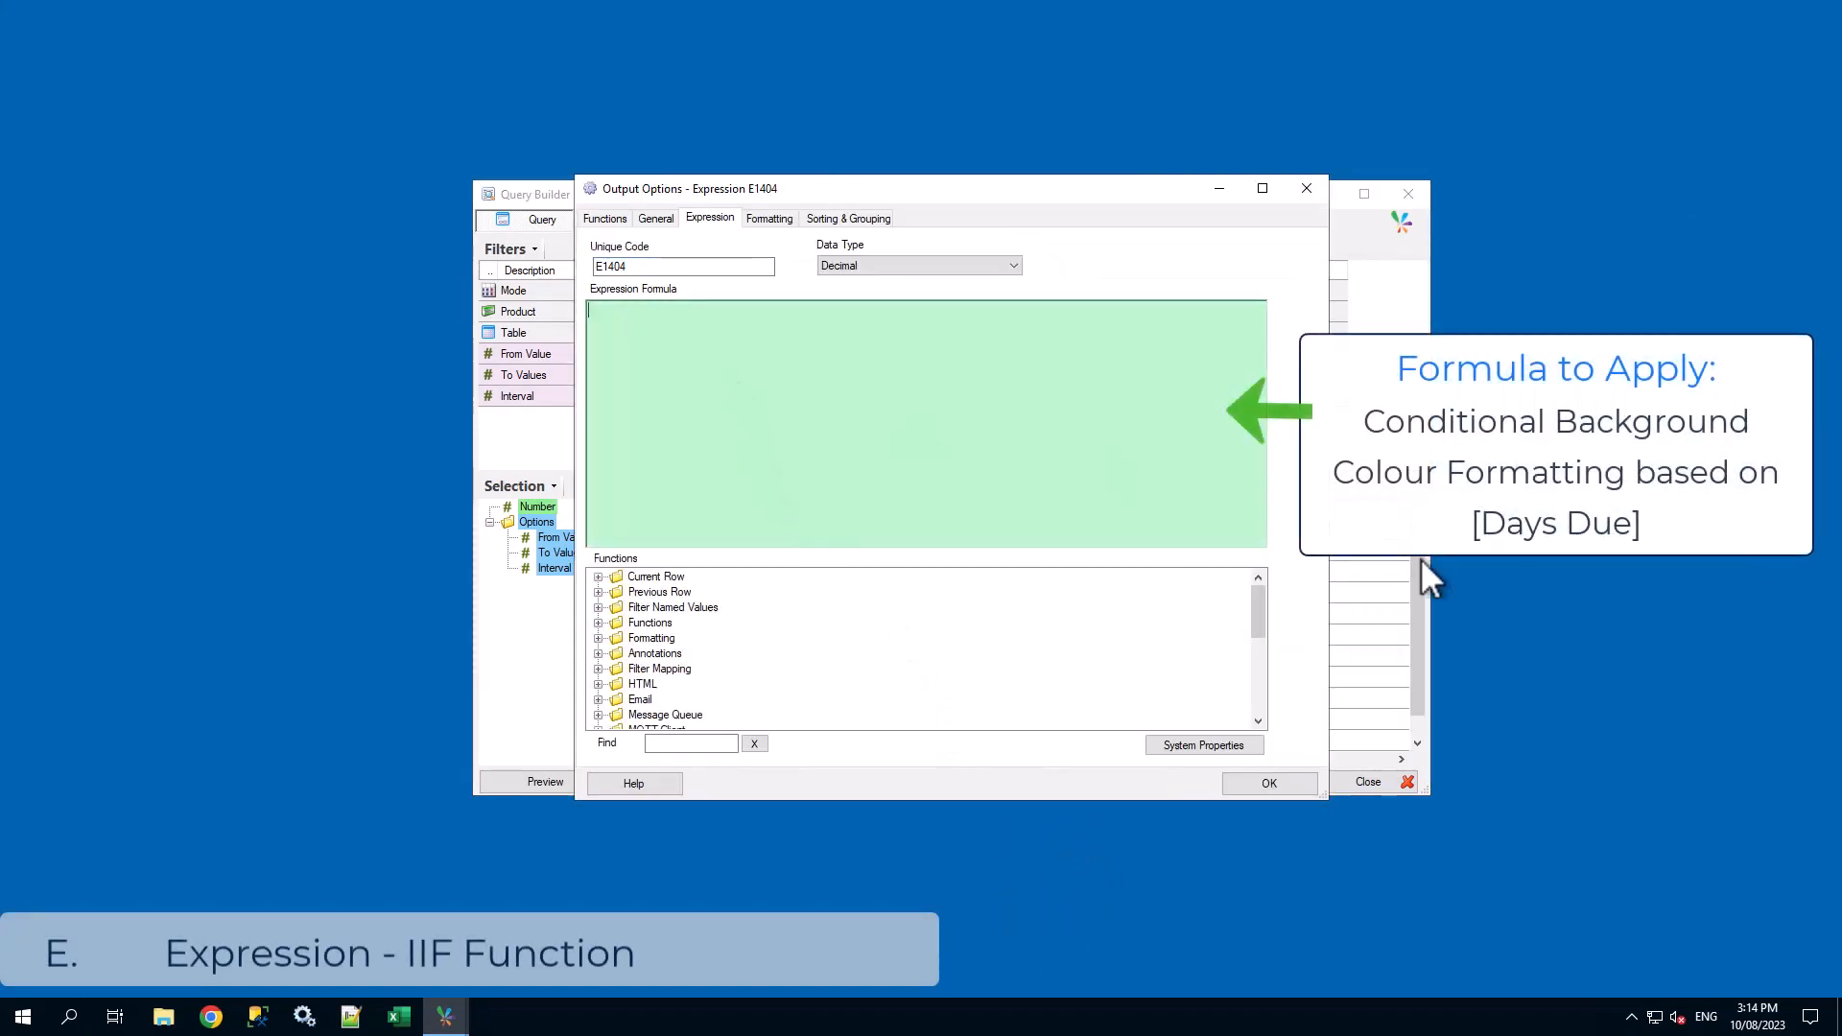
{"action": "left_click", "coordinate": [920, 265]}
{"action": "type", "text": "IIF("}
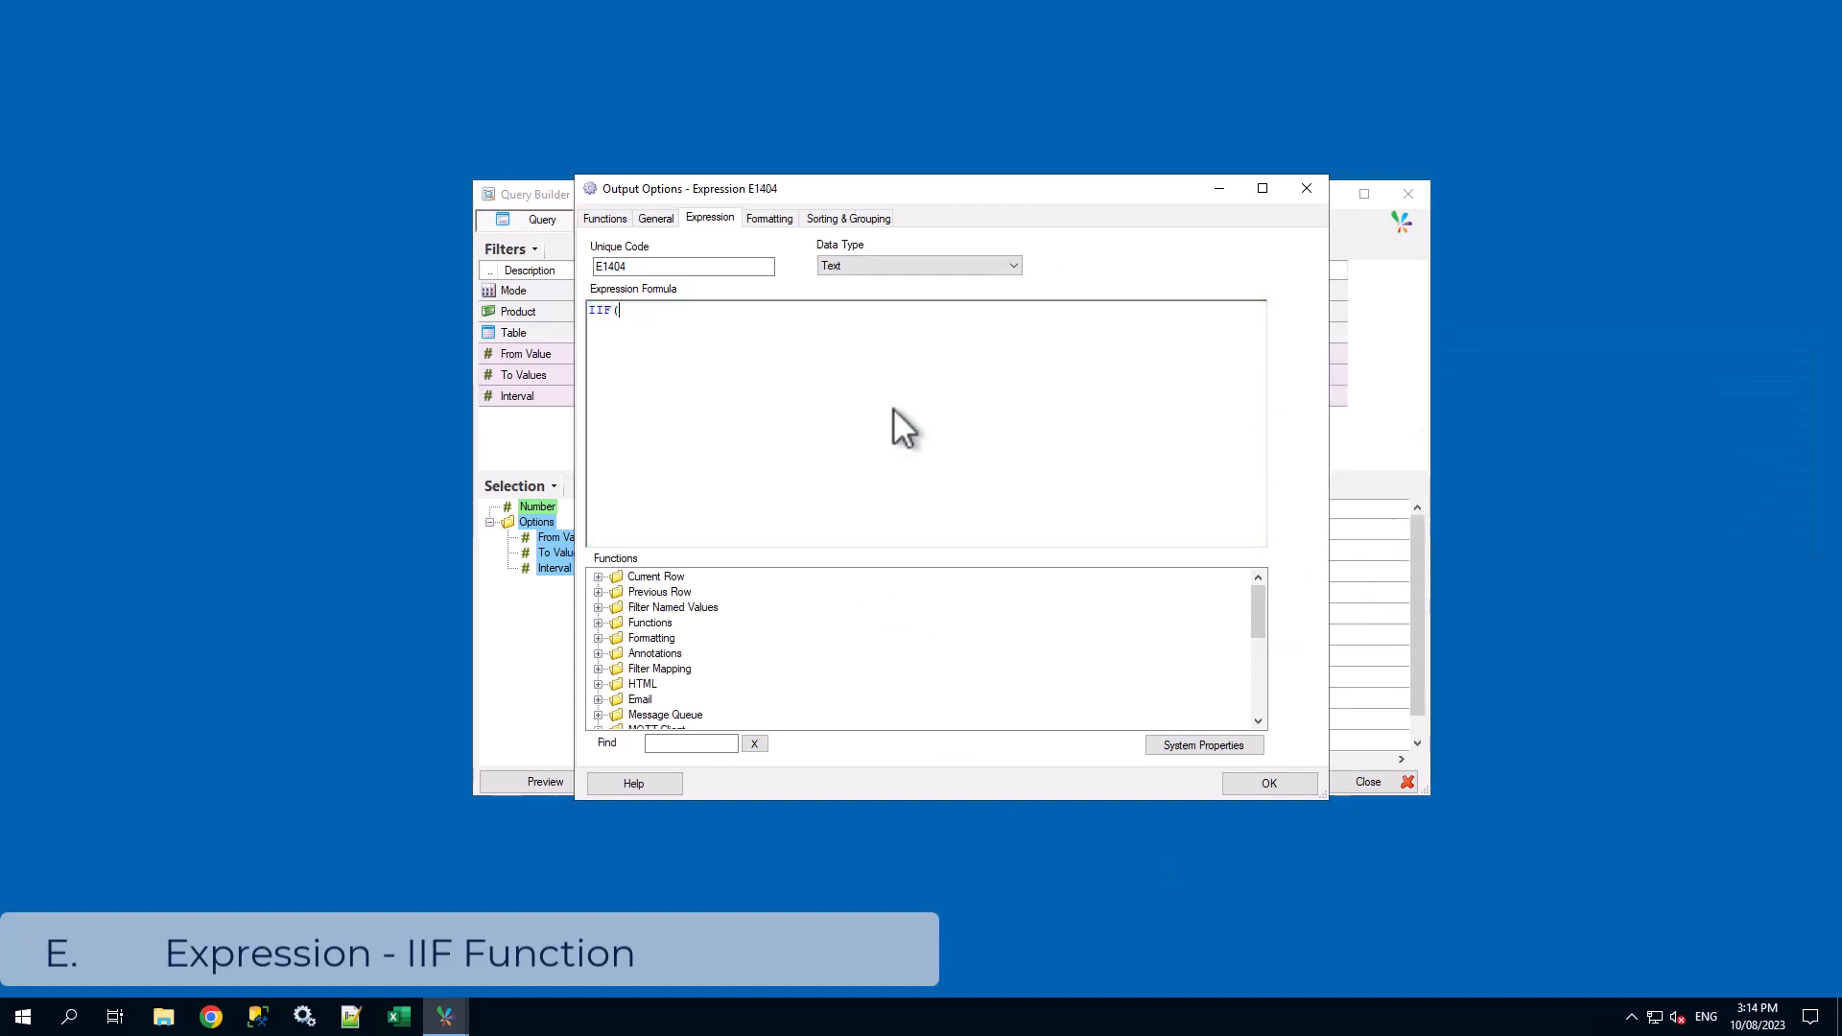
{"action": "left_click", "coordinate": [596, 577]}
{"action": "scroll", "coordinate": [673, 652], "scroll_direction": "down", "scroll_amount": 1}
{"action": "left_click_drag", "start_coordinate": [722, 670], "coordinate": [932, 391]}
{"action": "type", "text": "< 0"}
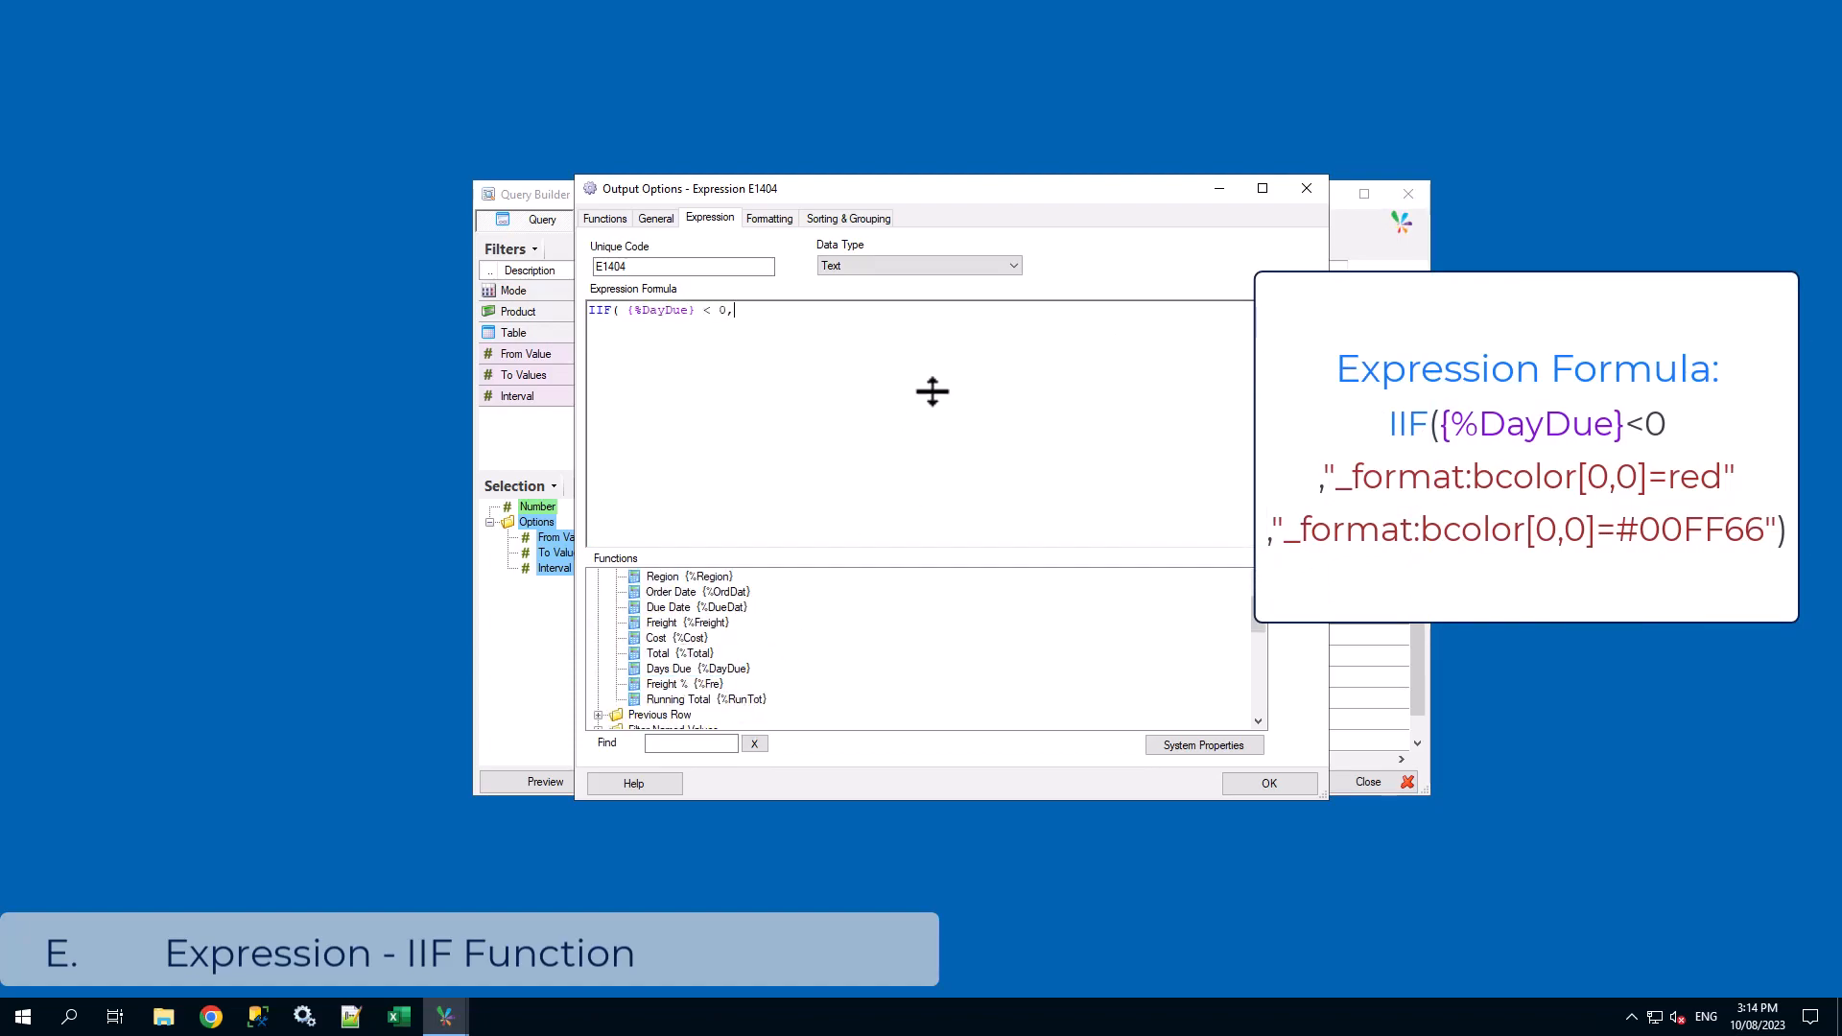
{"action": "type", "text": ", \"_format:bcolor[0,0]=red\",\"_format:bcolor[0,0]=#00FF66\" )"}
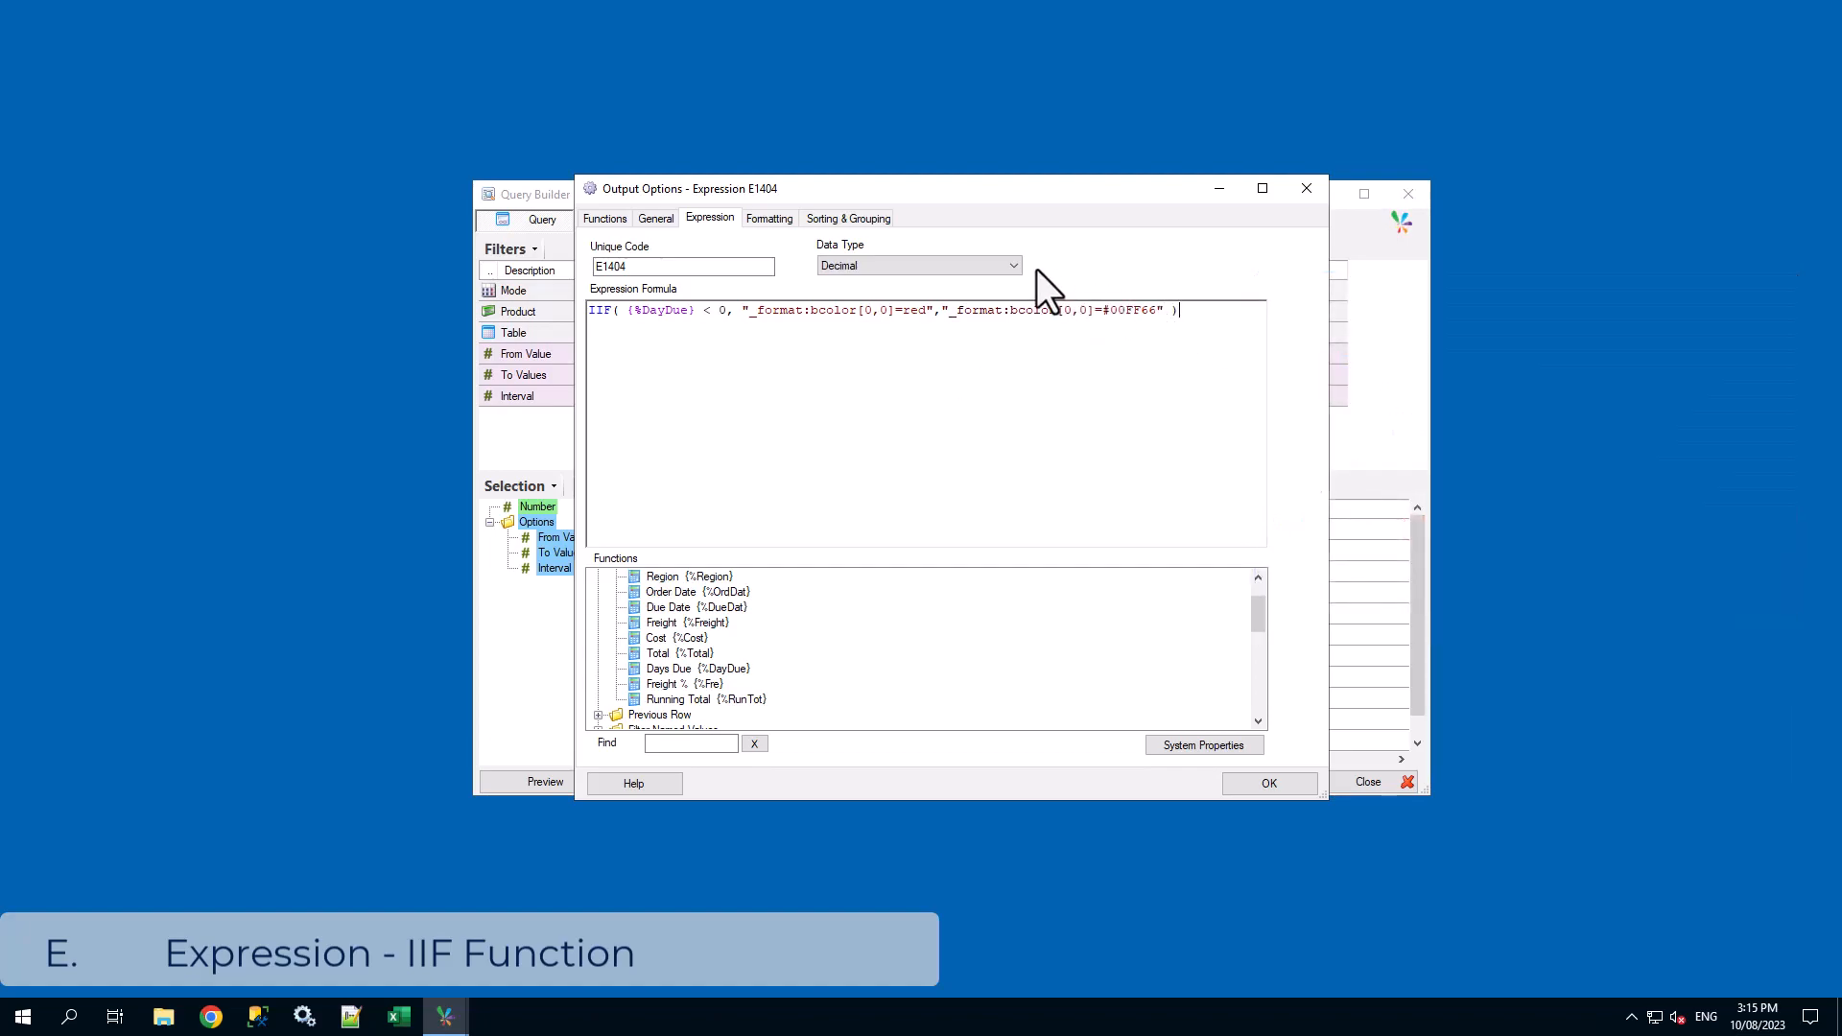
{"action": "left_click", "coordinate": [888, 267]}
{"action": "left_click", "coordinate": [861, 283]}
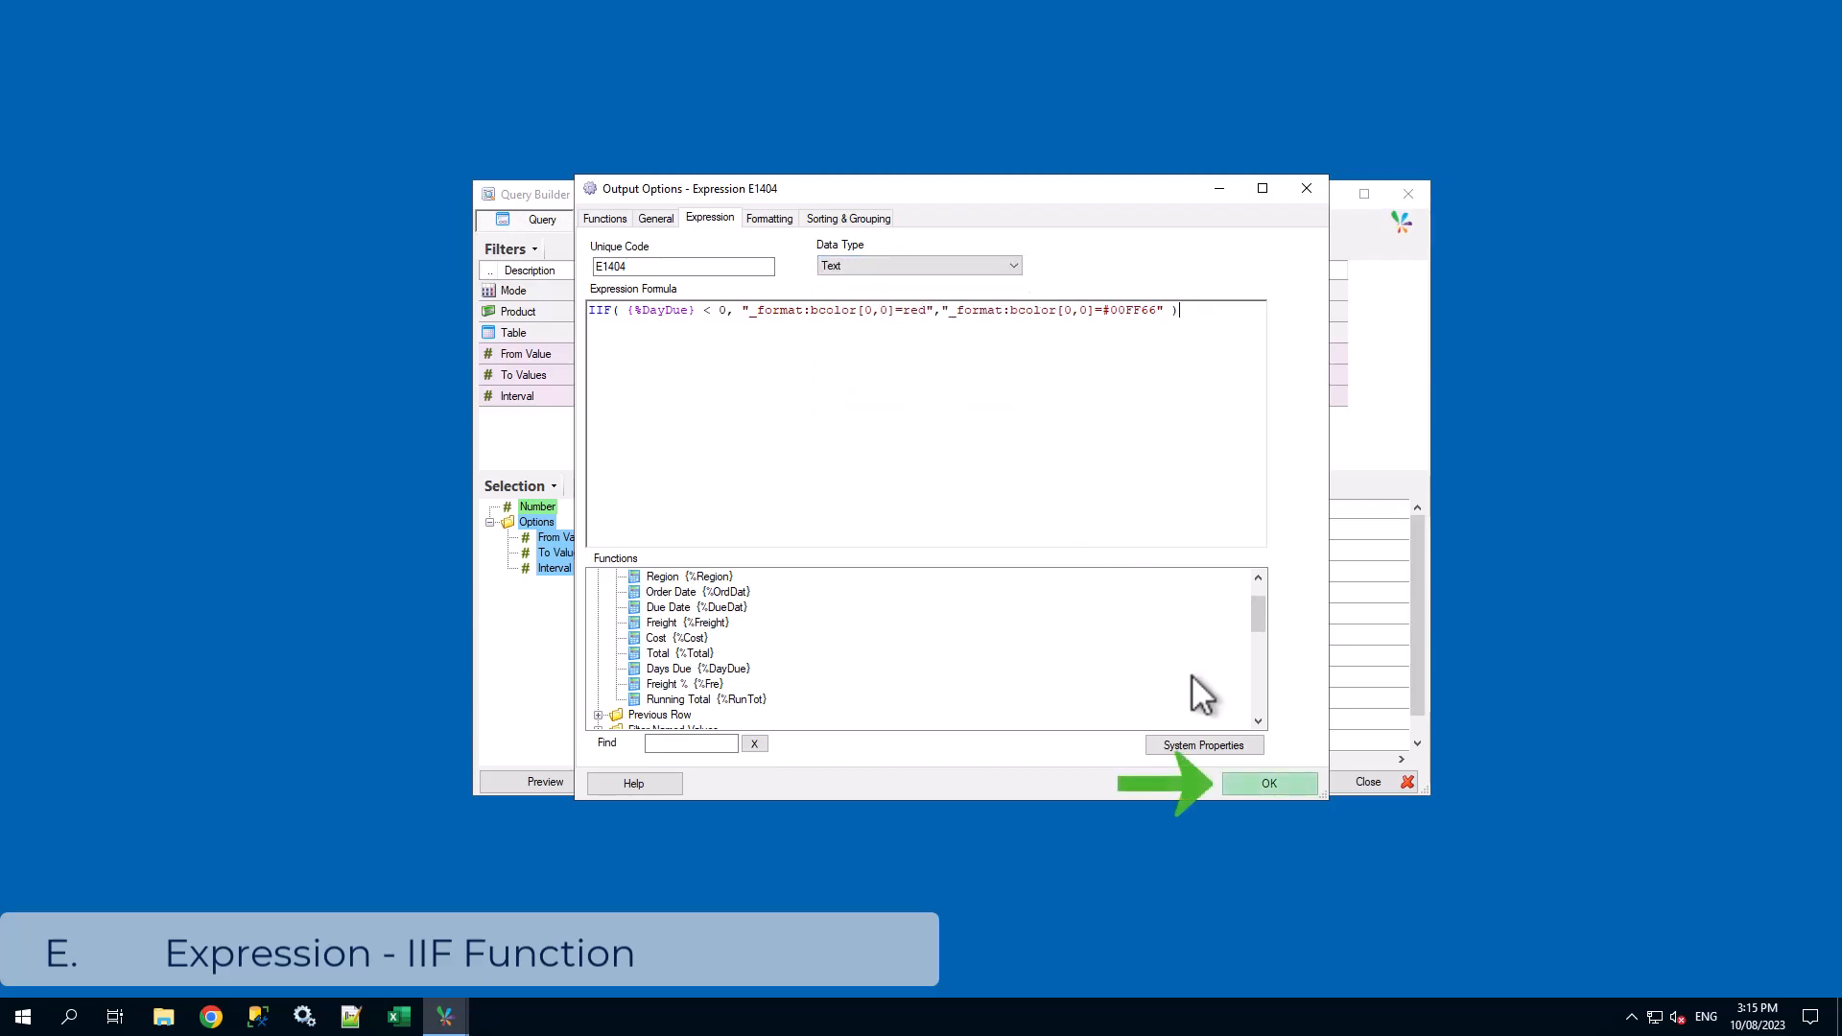
{"action": "left_click", "coordinate": [1269, 782]}
Change the new IIF expression's description to "Conditional Colour Row"
{"action": "right_click", "coordinate": [988, 736]}
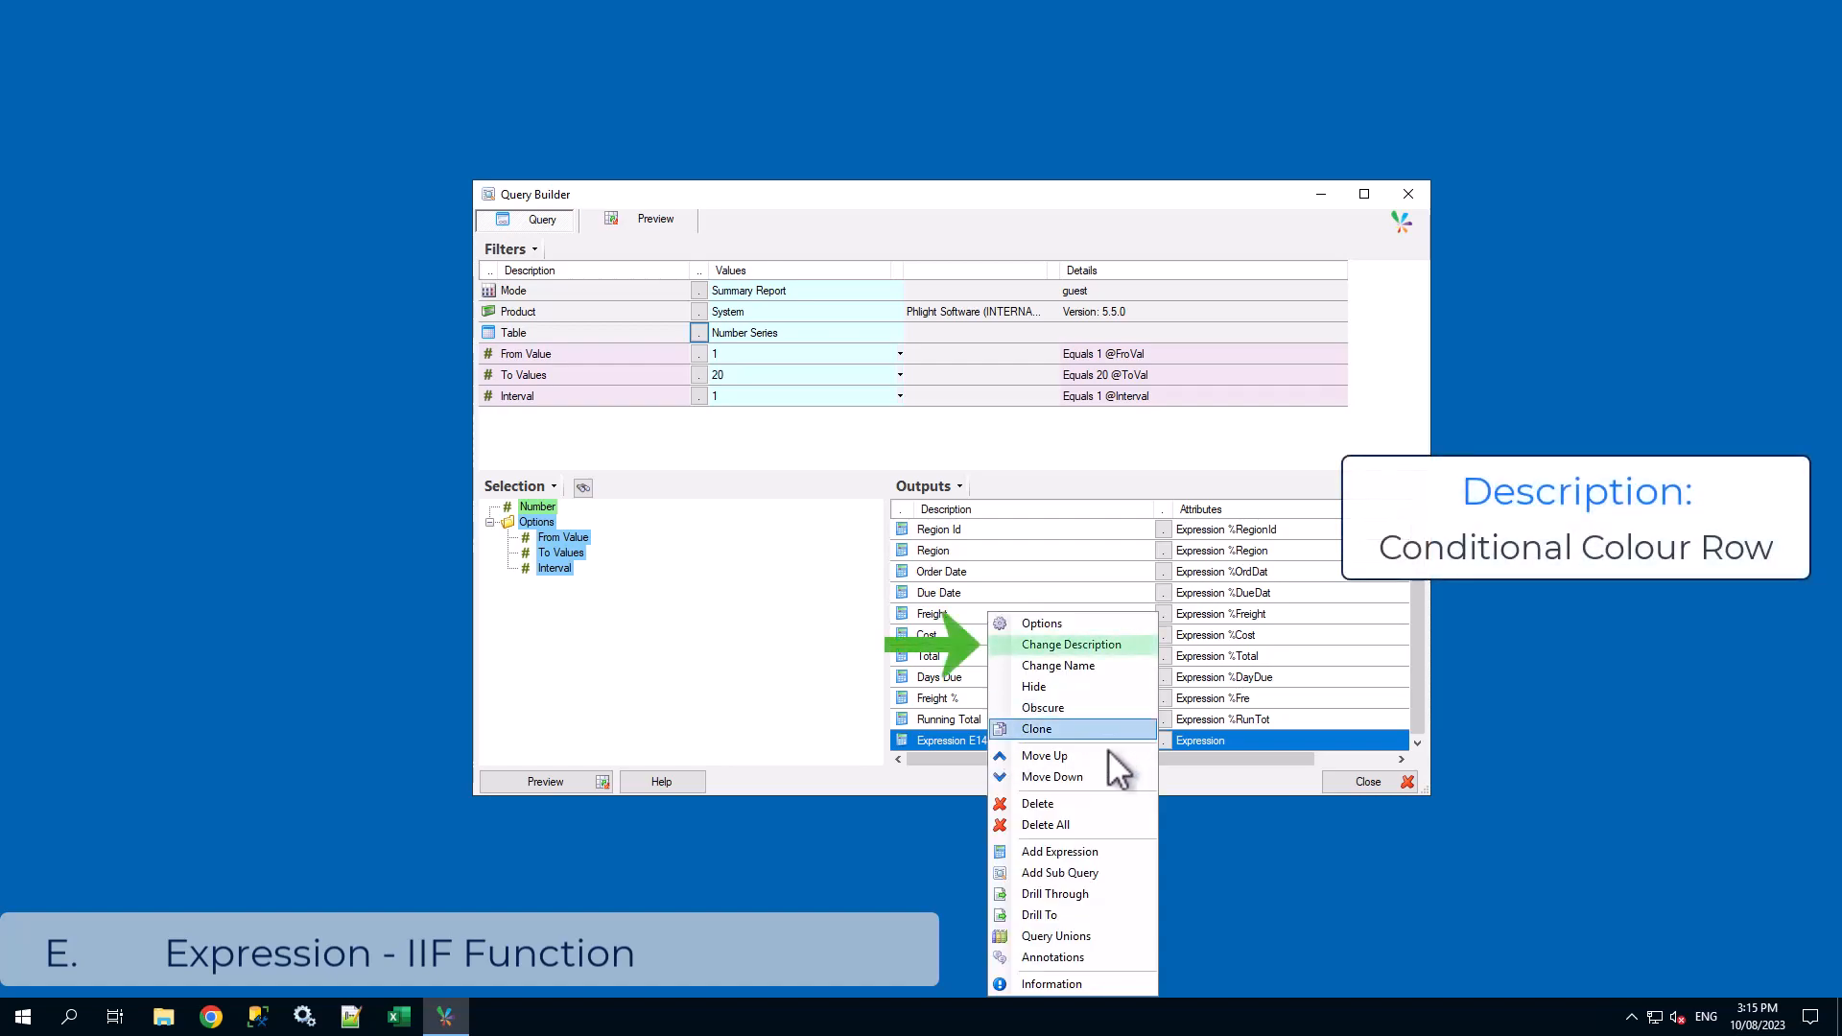
{"action": "left_click", "coordinate": [1075, 644]}
{"action": "type", "text": "Conditional Colour Row"}
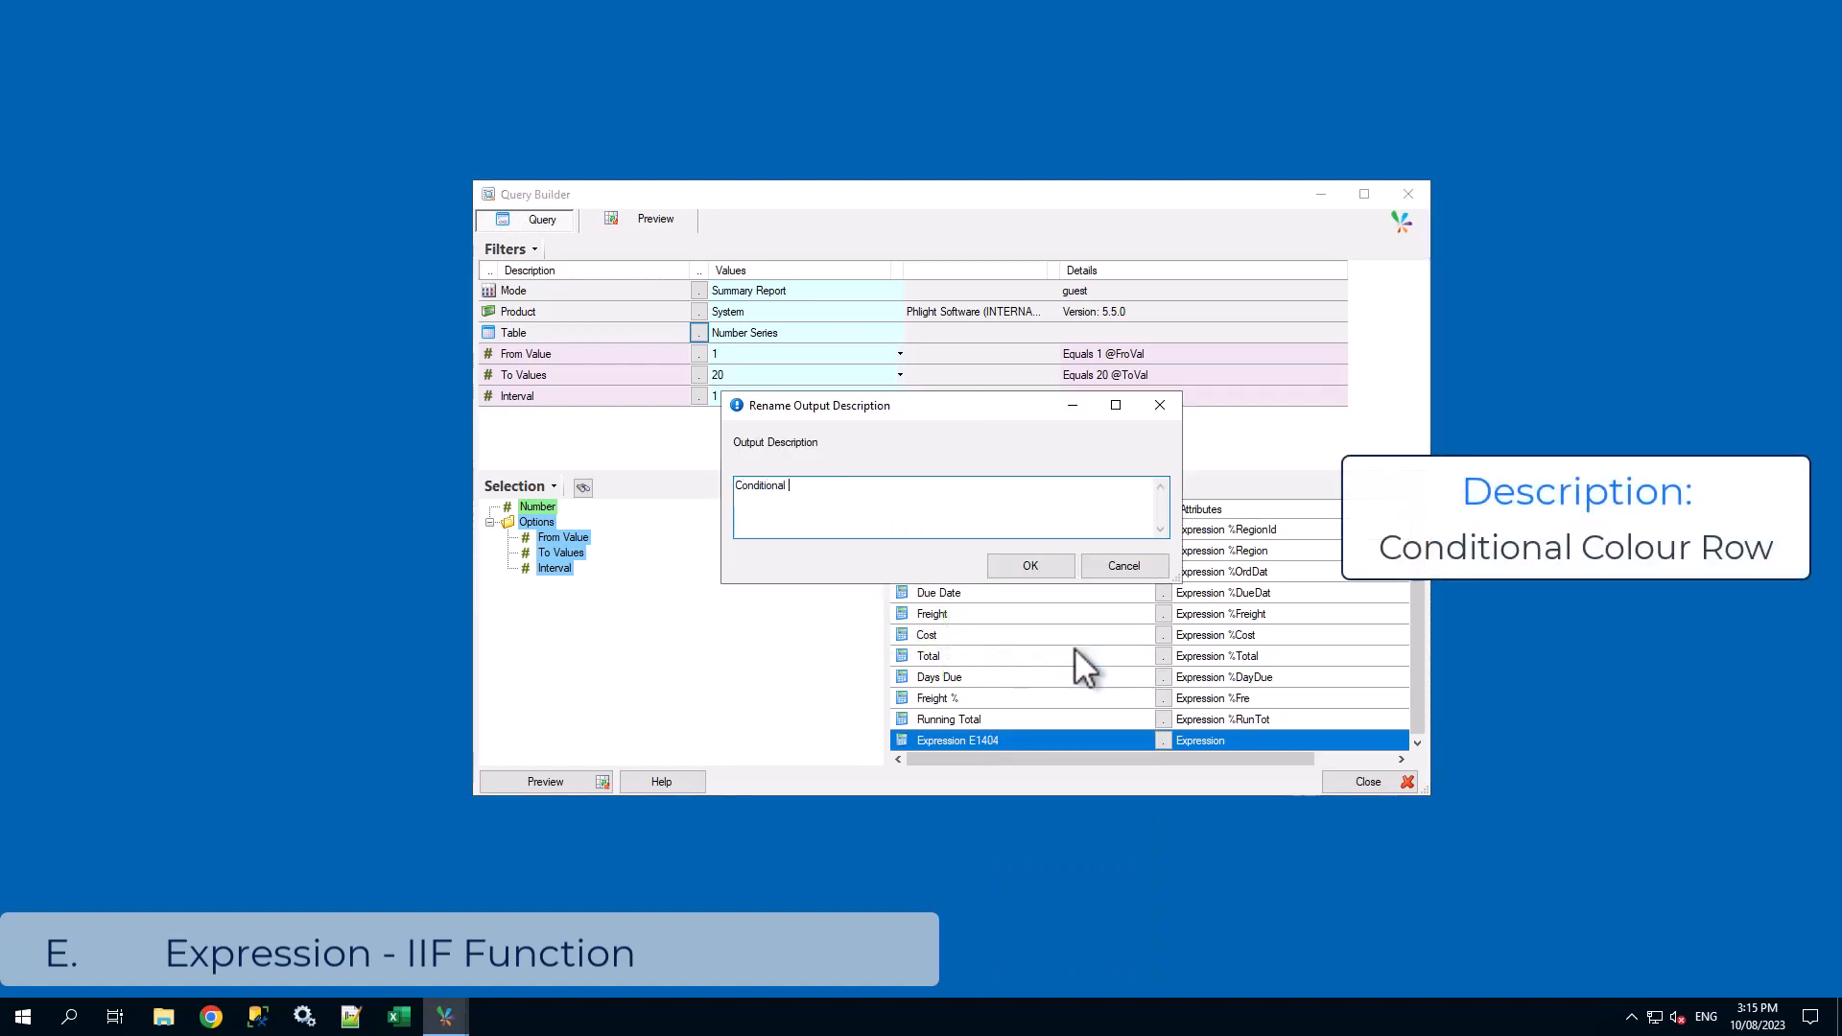
{"action": "left_click", "coordinate": [1031, 566]}
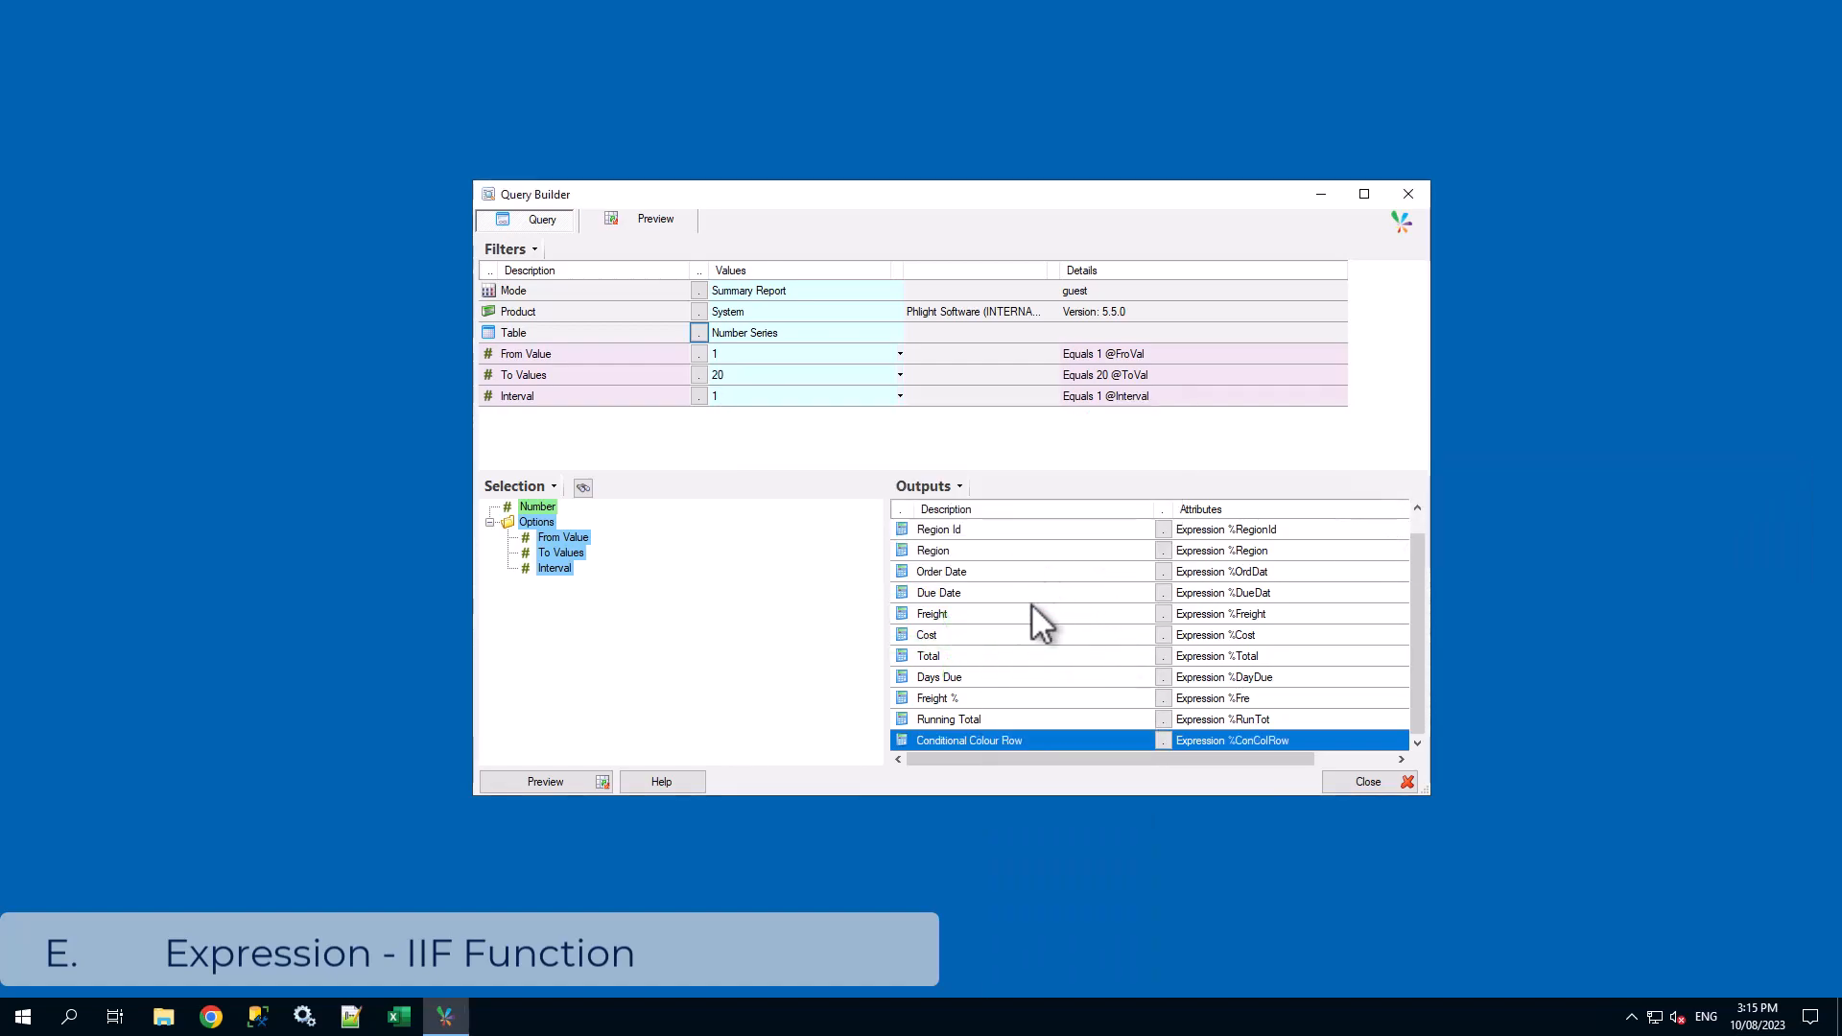
Hide the Conditional Colour Row output and preview the query with its row colour formatting
{"action": "right_click", "coordinate": [994, 741]}
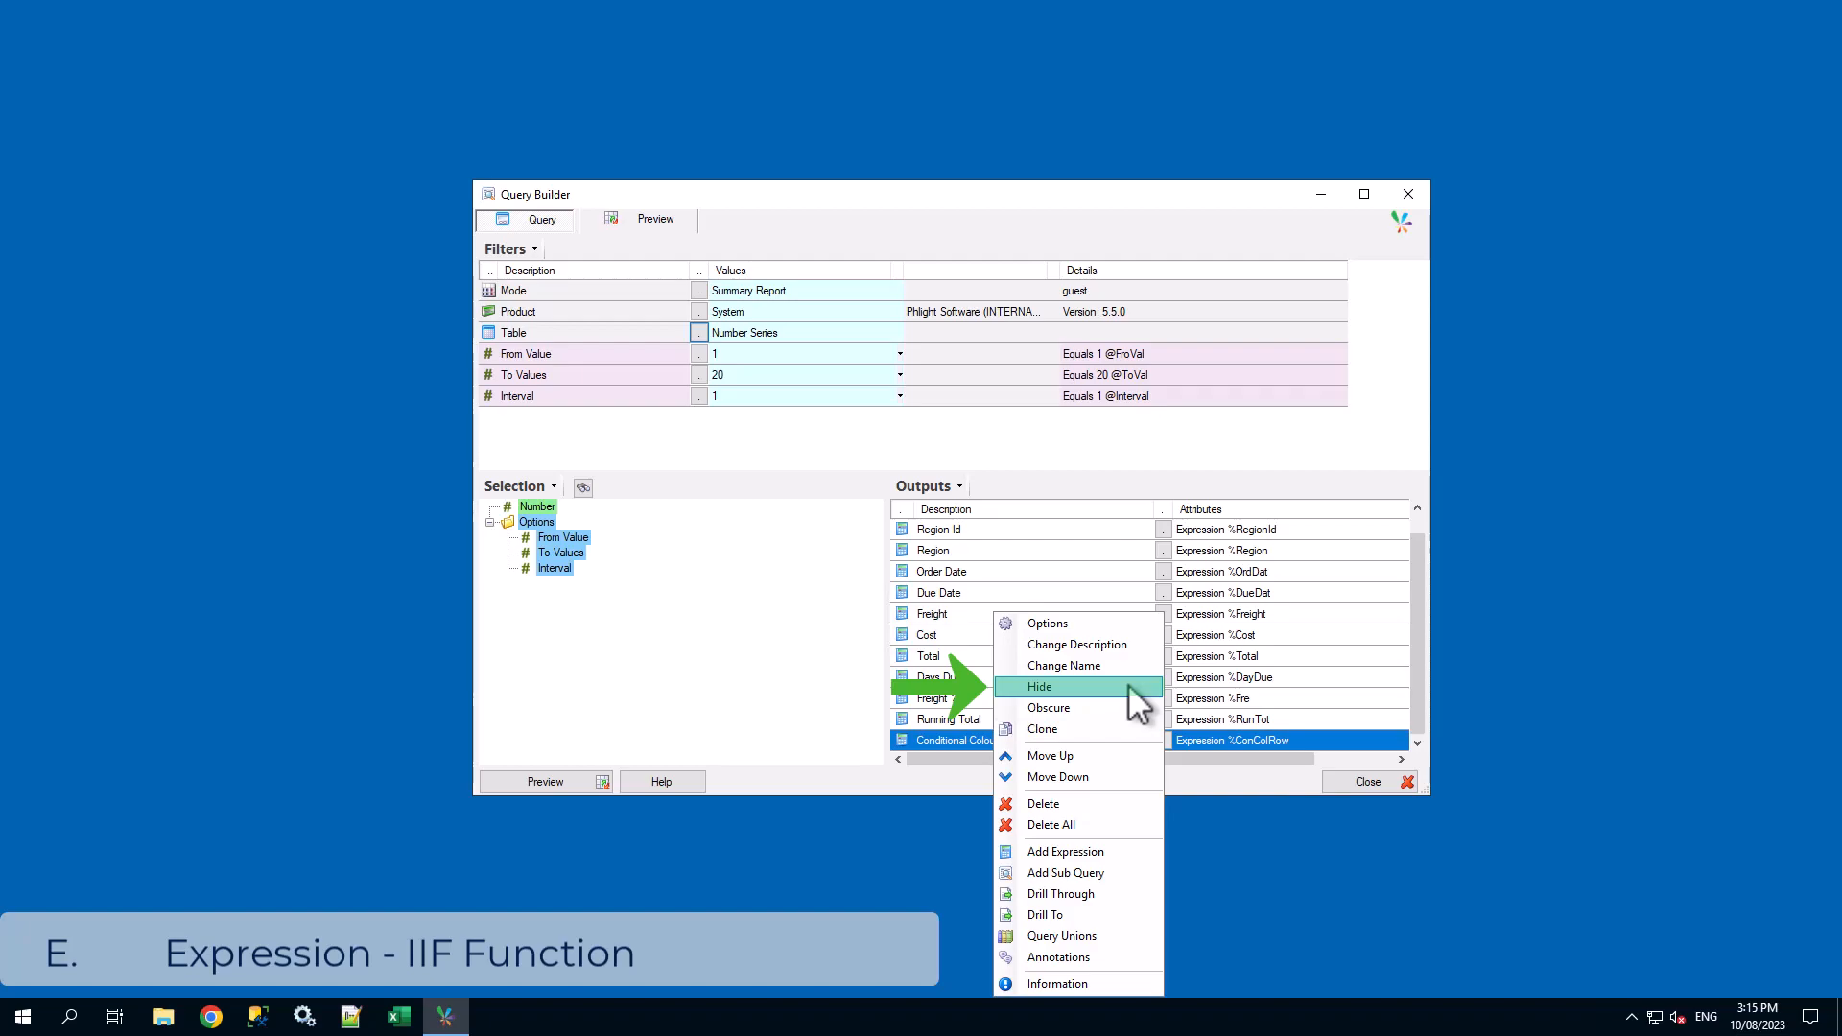
{"action": "left_click", "coordinate": [1129, 685]}
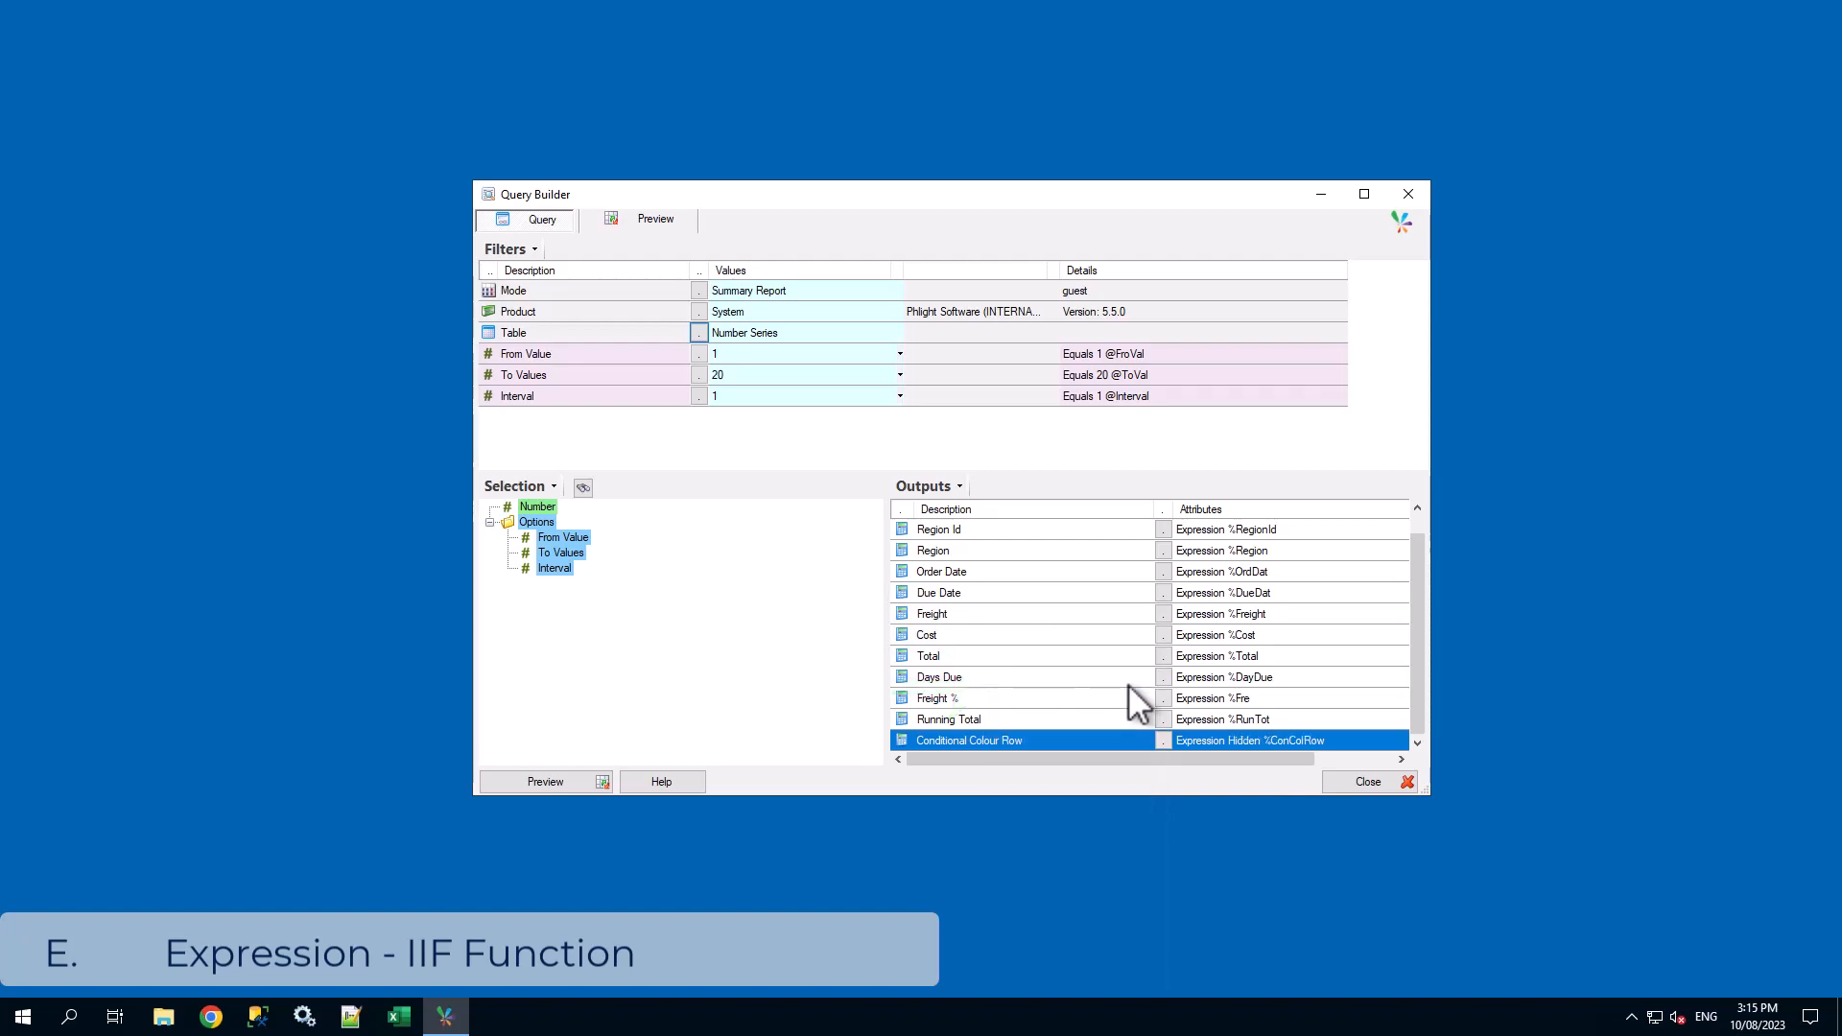
{"action": "left_click", "coordinate": [575, 785]}
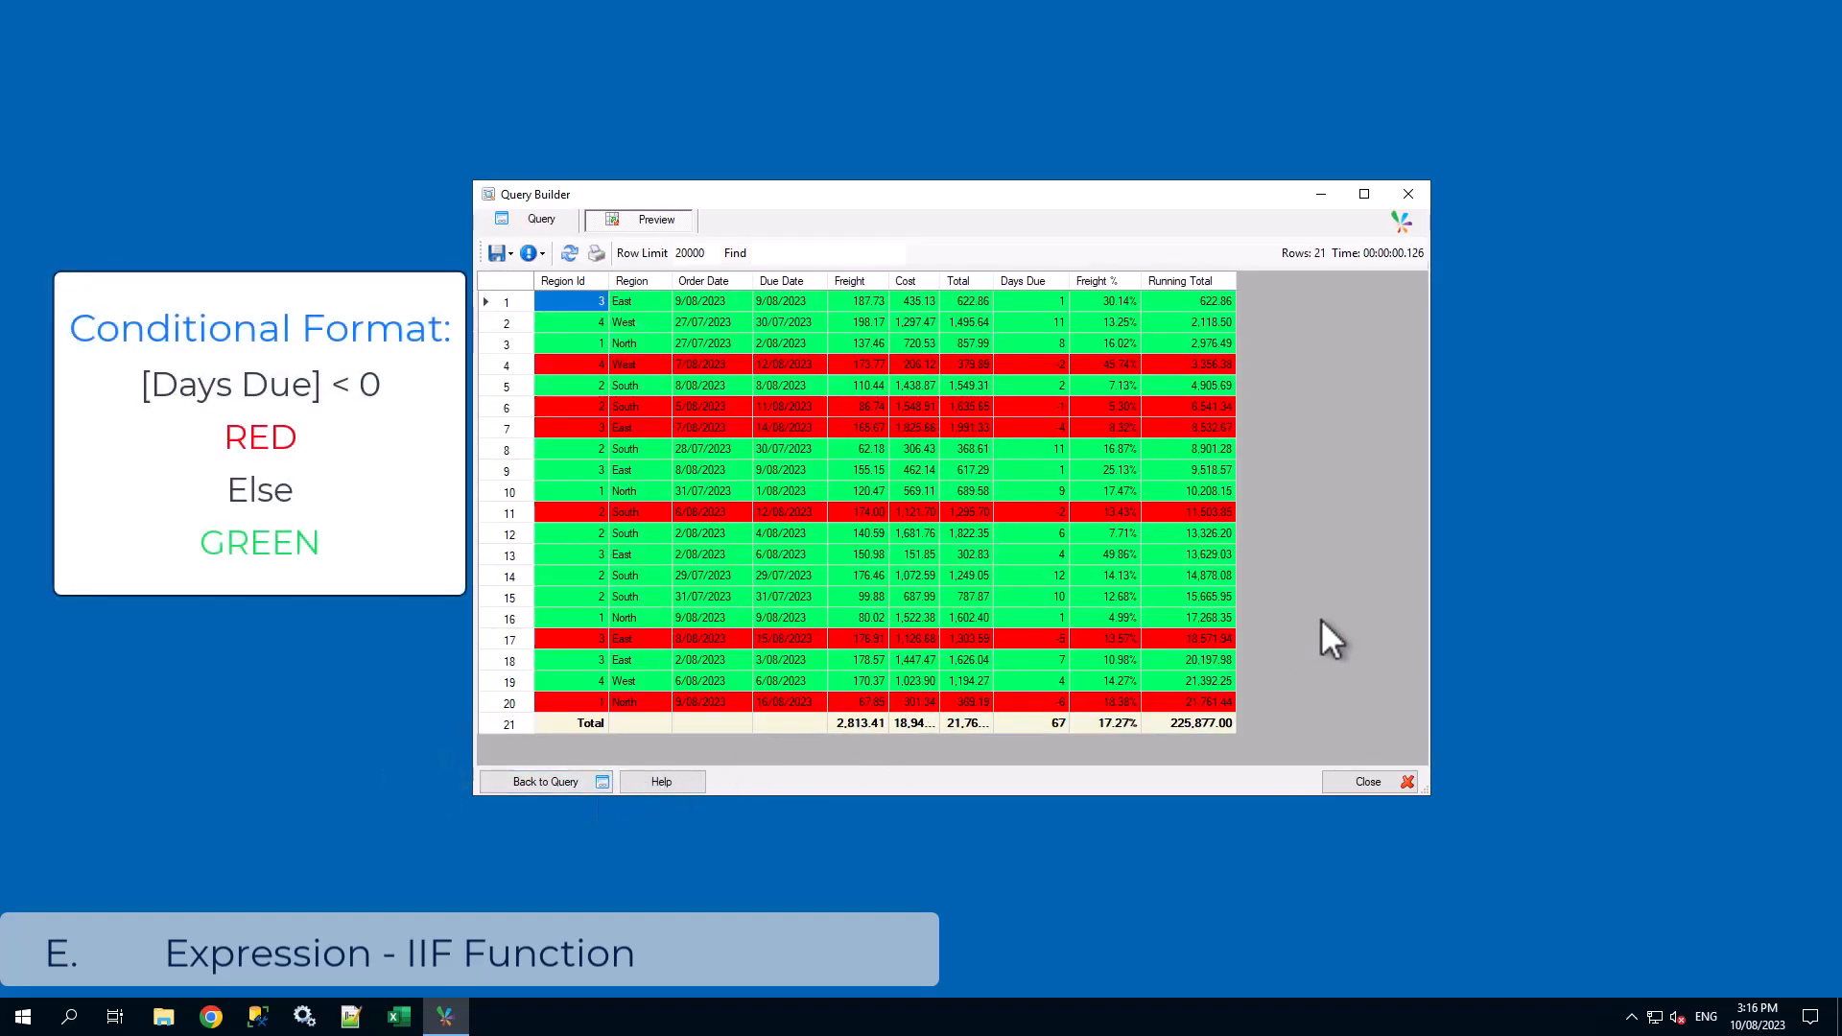